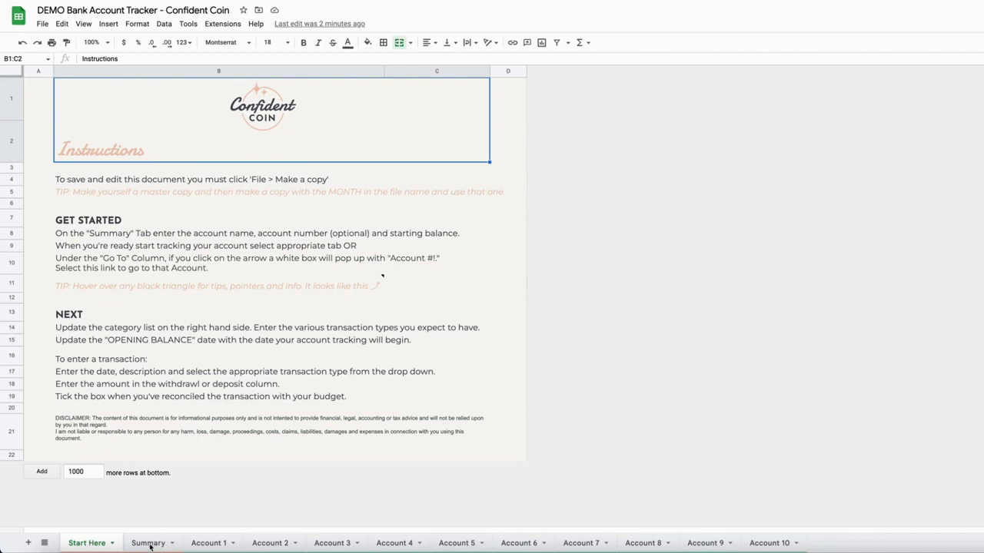
- Review the Summary sheet's tab numbers, institutions, account numbers, start balances, current balances and total current balance
left_click(148, 543)
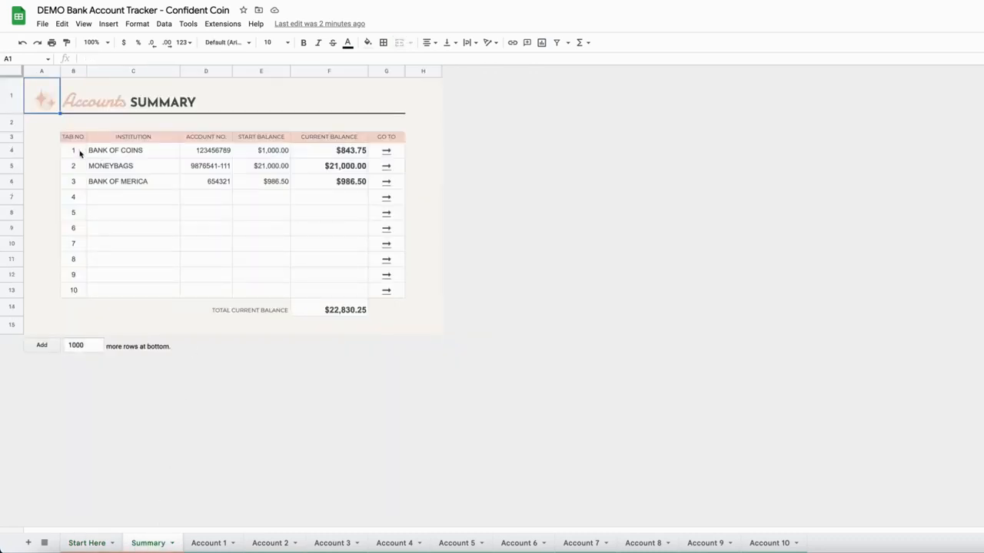
left_click_drag(80, 153, 82, 293)
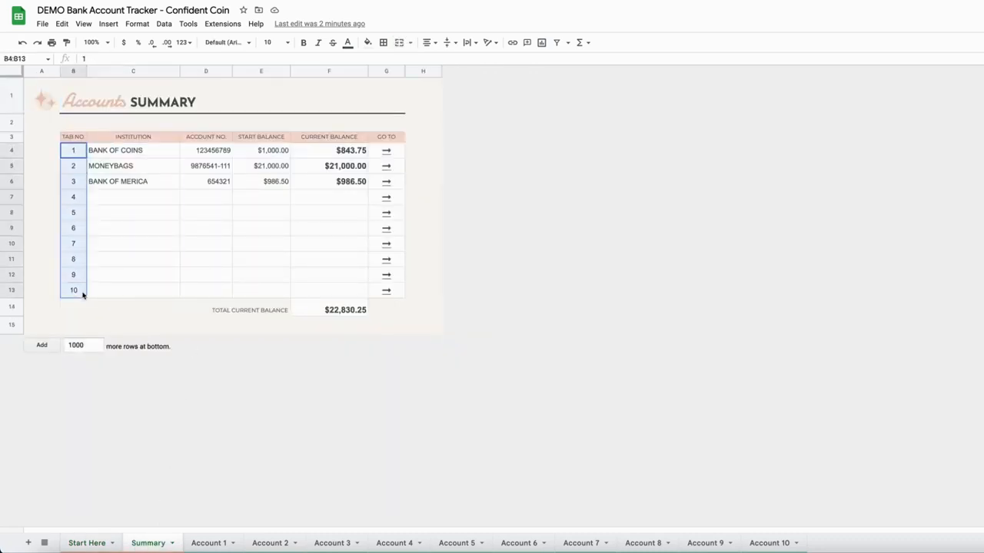
left_click(152, 139)
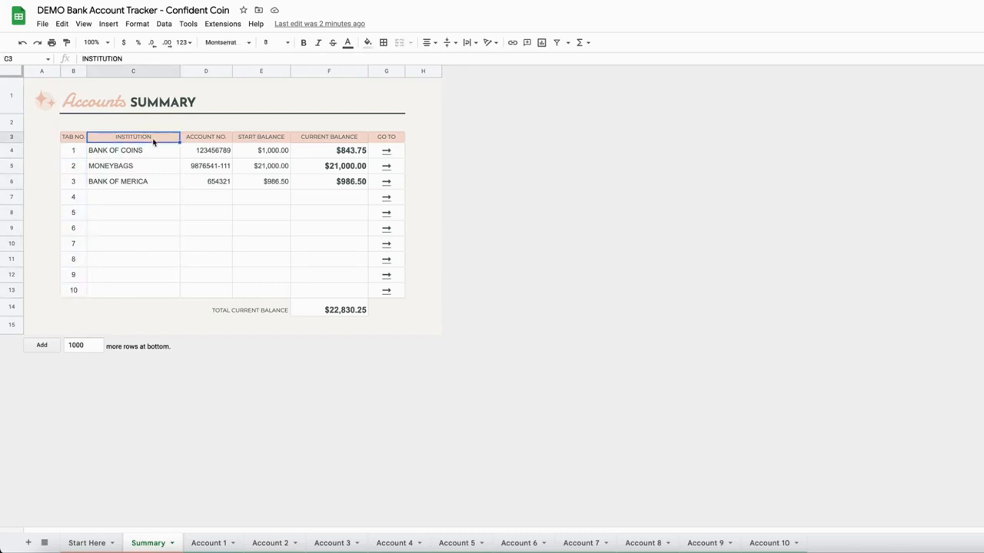
left_click(199, 142)
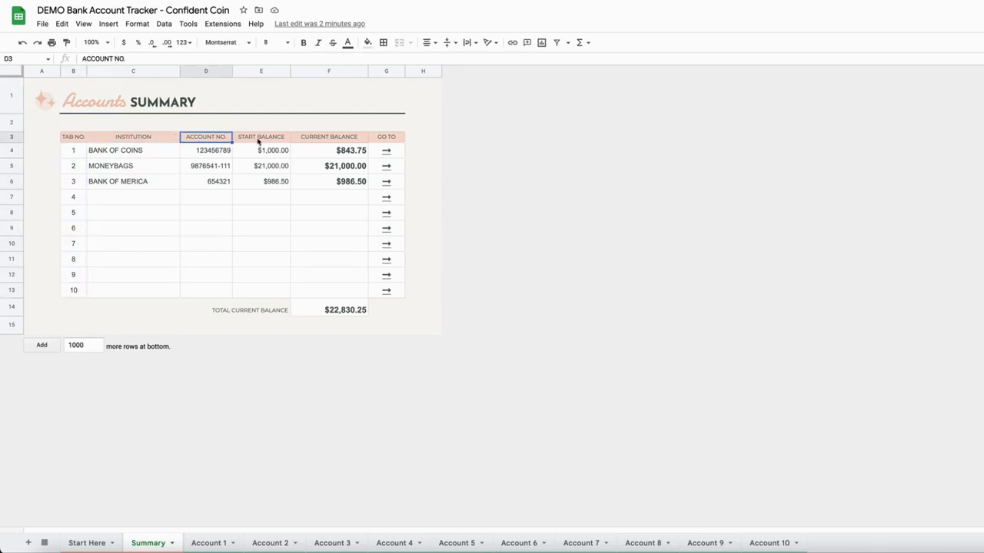
left_click(135, 150)
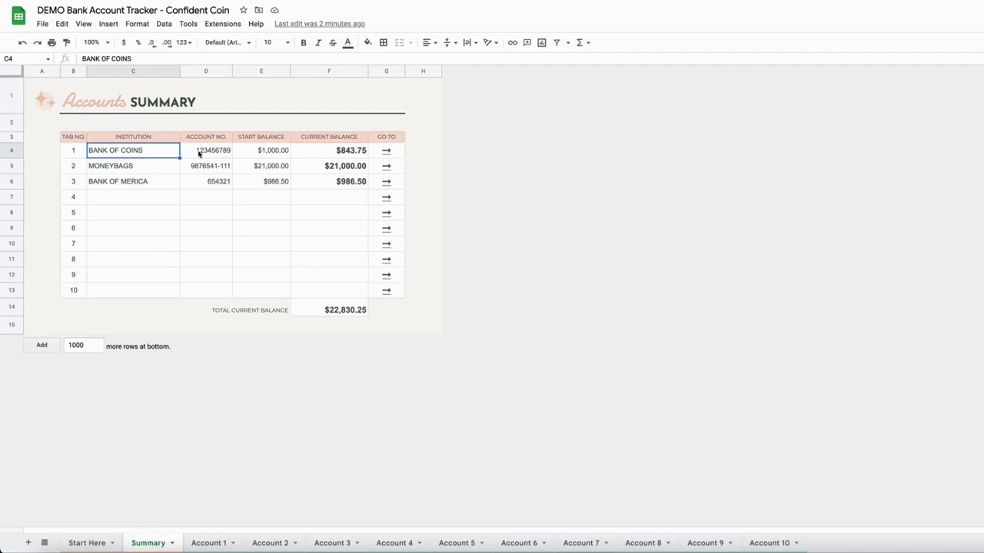
left_click(205, 153)
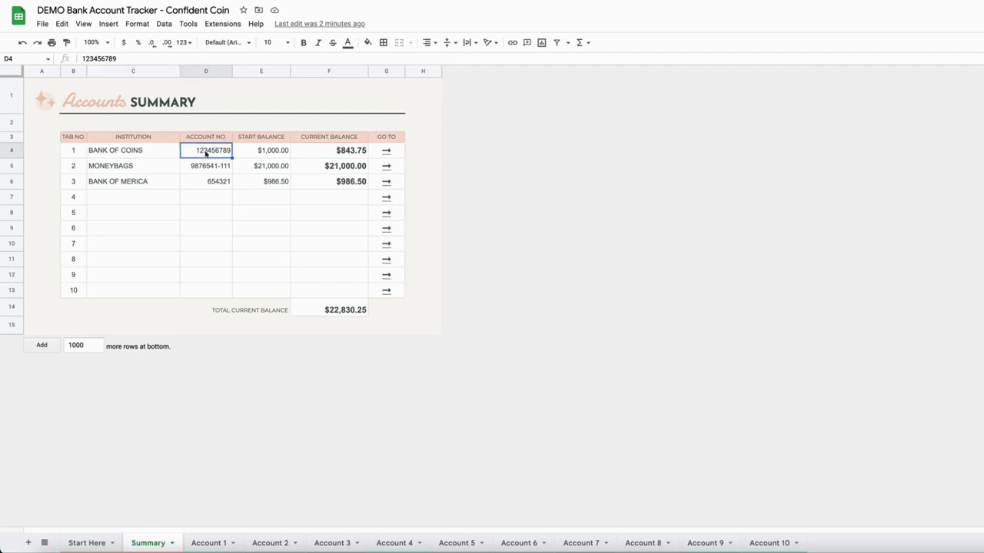
left_click(265, 159)
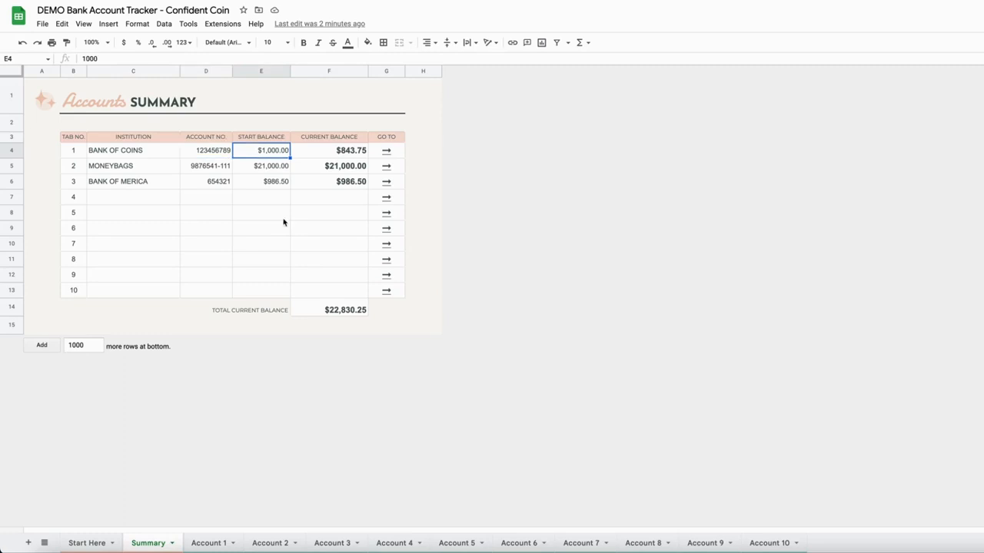
key("Down")
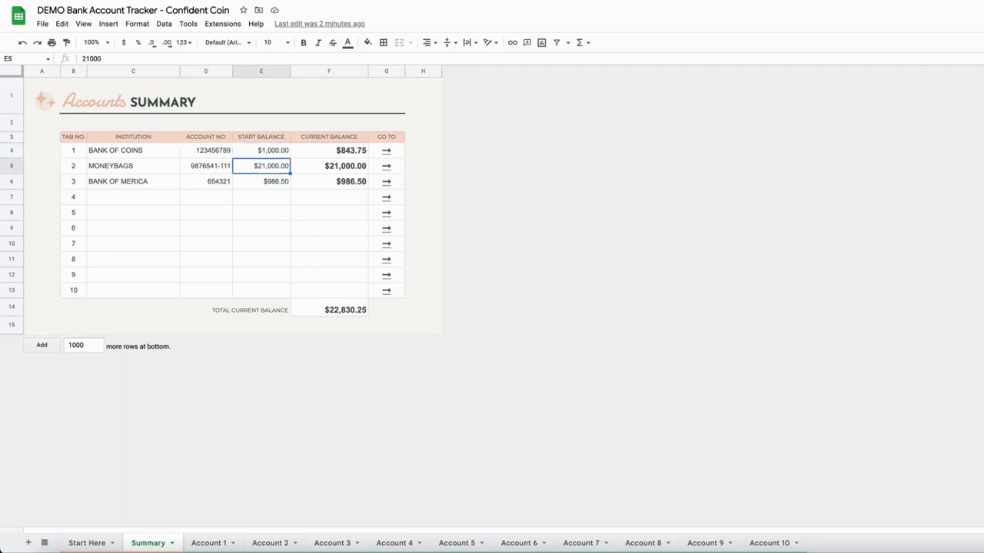
key("Down")
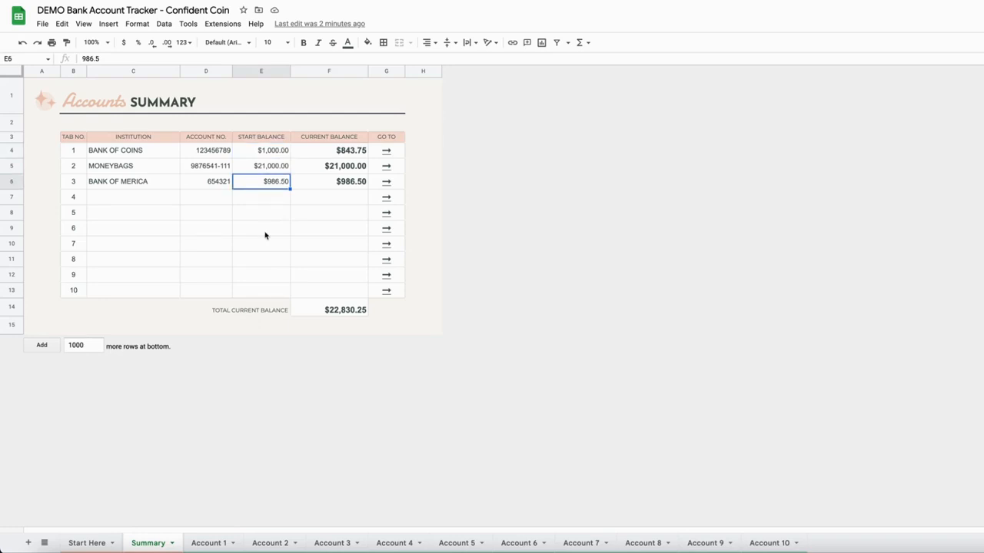
left_click(352, 151)
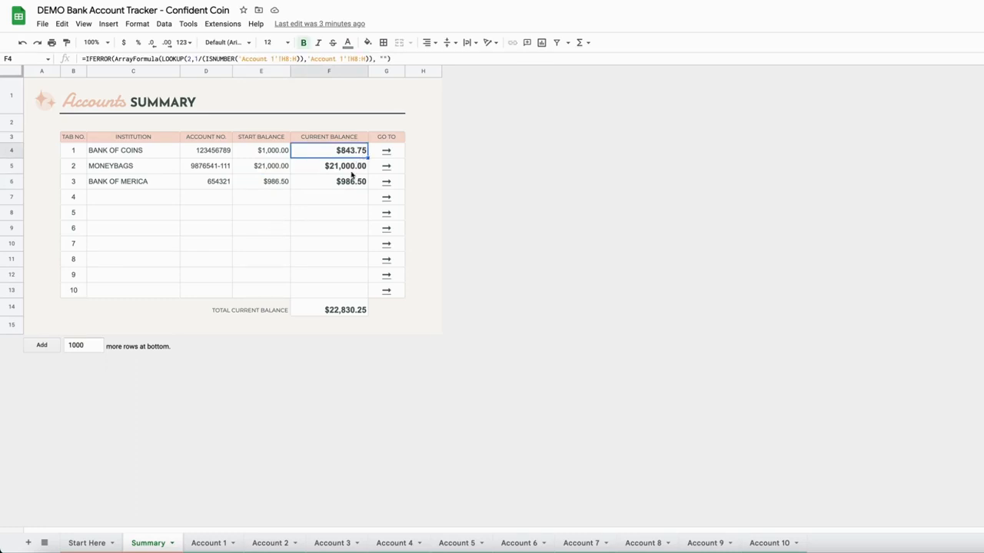
left_click(307, 315)
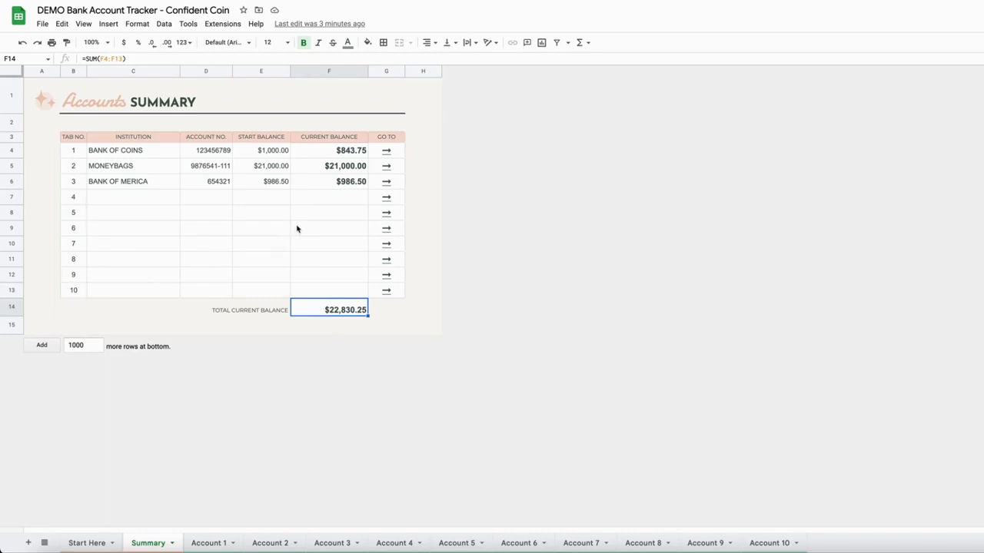
- Follow the first account's Go To link from the summary to the Account 1 sheet and rename that sheet Bank of Coins
mouse_move(386, 152)
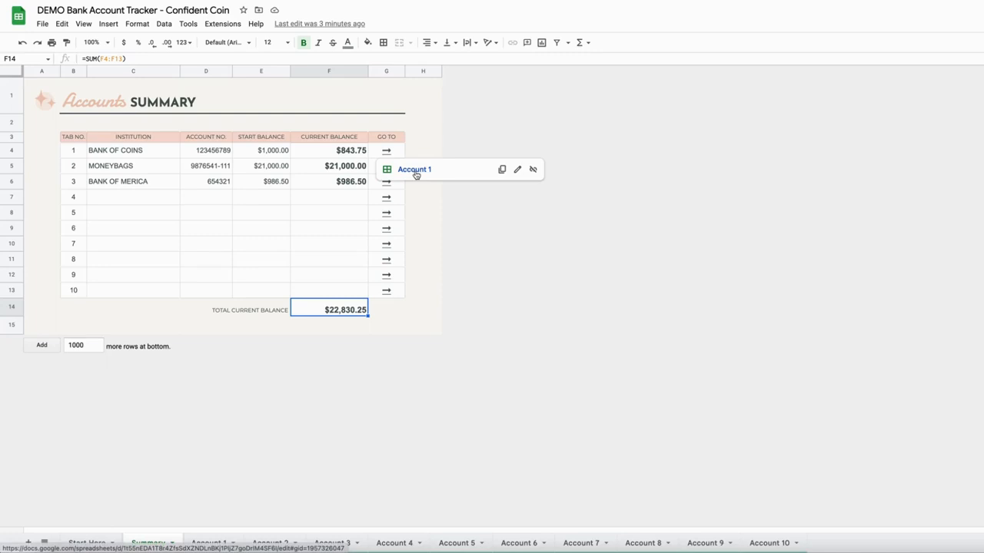
left_click(413, 171)
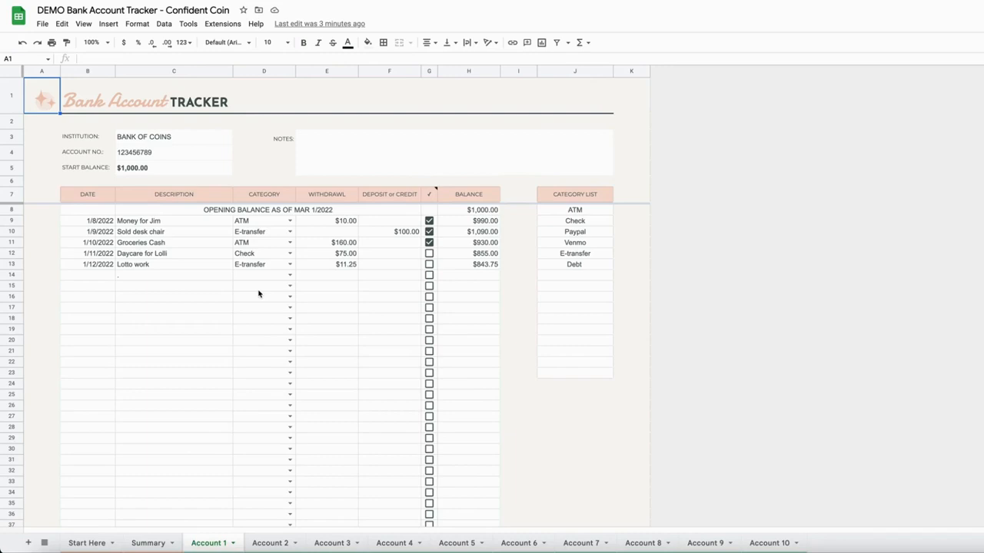
right_click(209, 547)
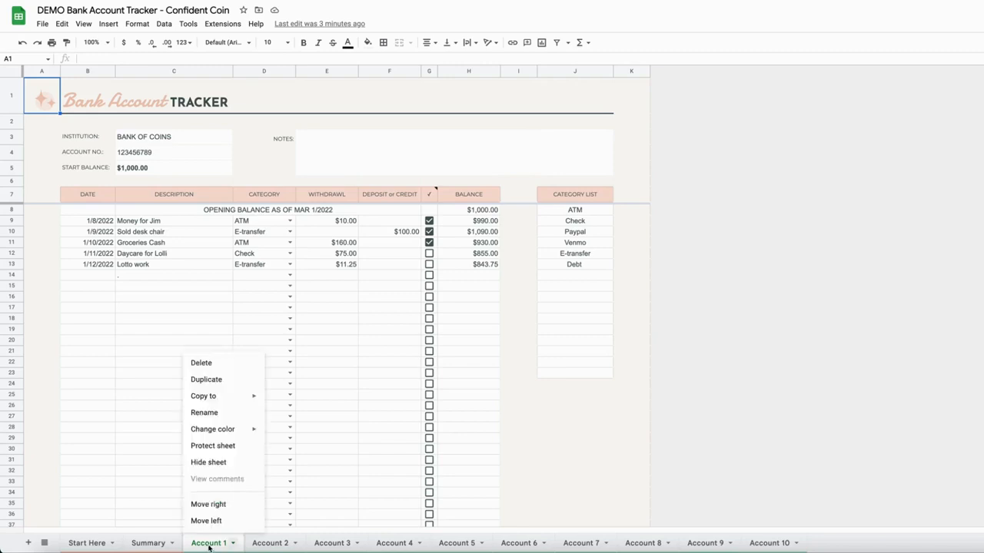
left_click(217, 413)
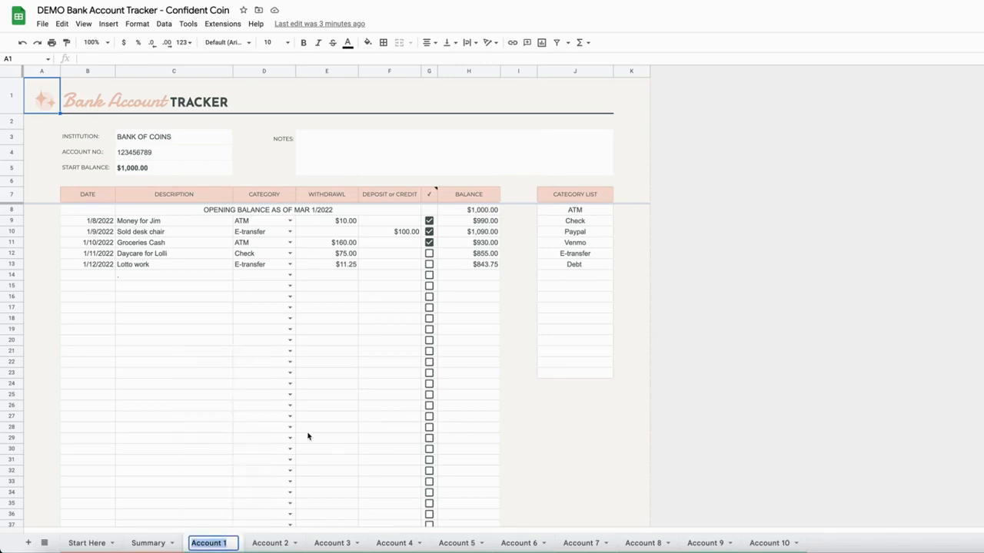
type("Bank of")
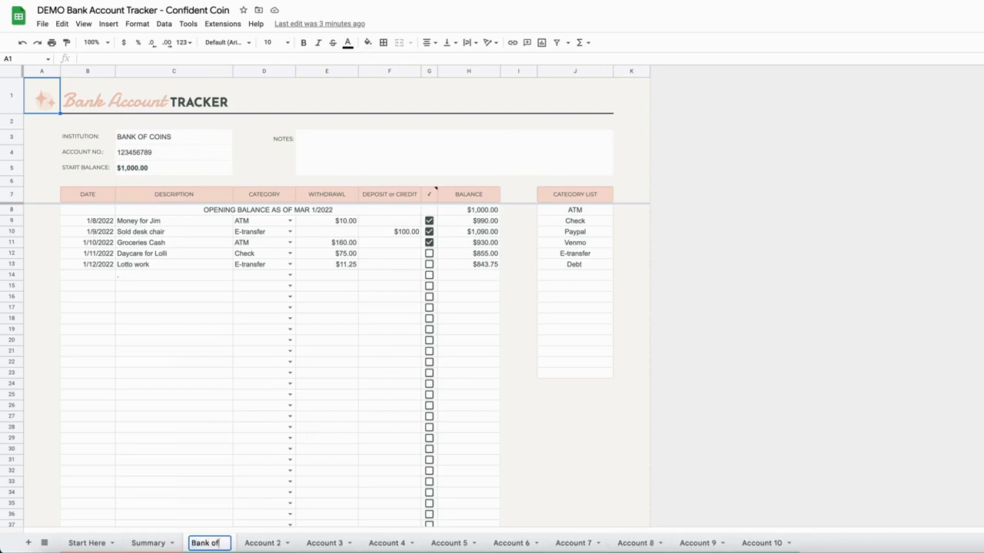
type(" Coins")
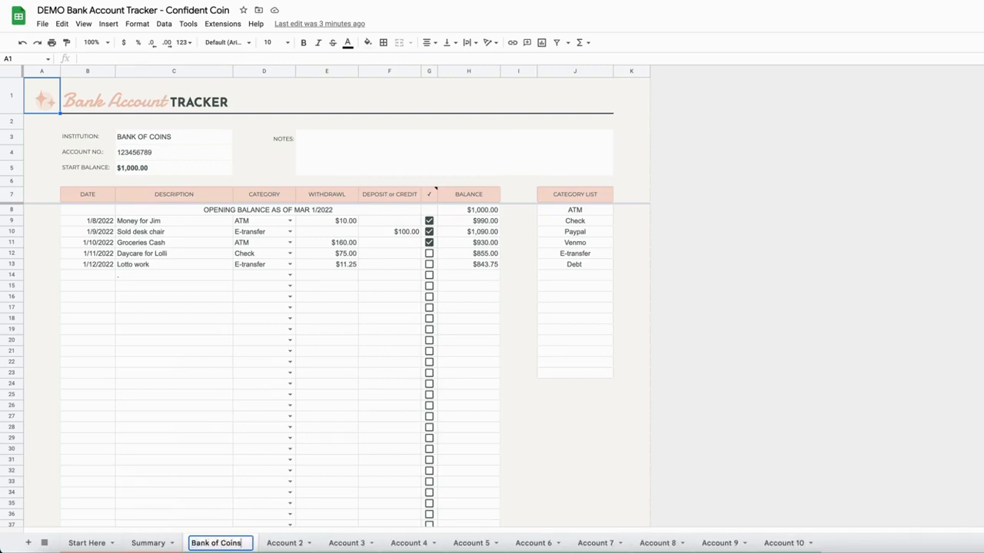
key("Return")
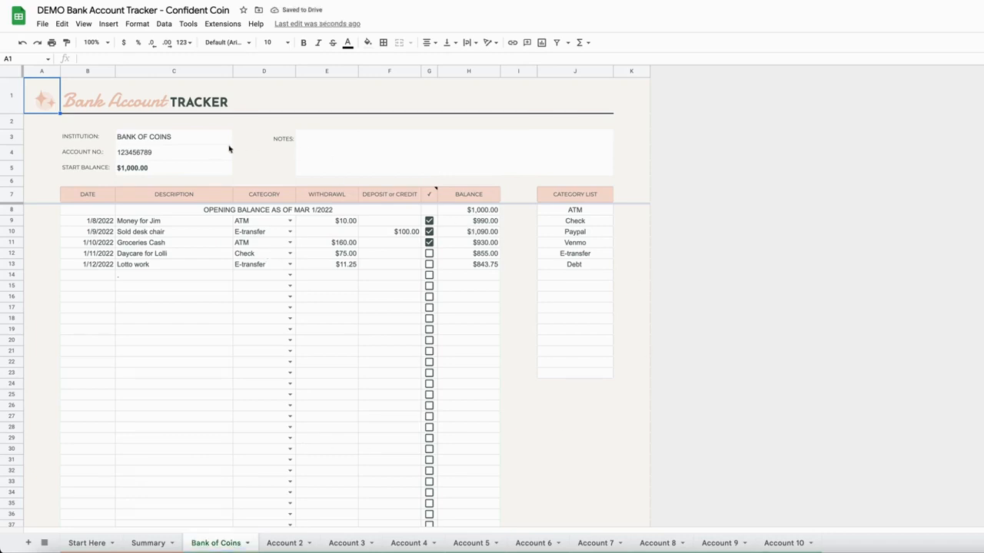
- Check the institution, account number and start balance cells, and try out a "Due date" entry in the Notes box, clearing it again
left_click_drag(173, 138, 174, 175)
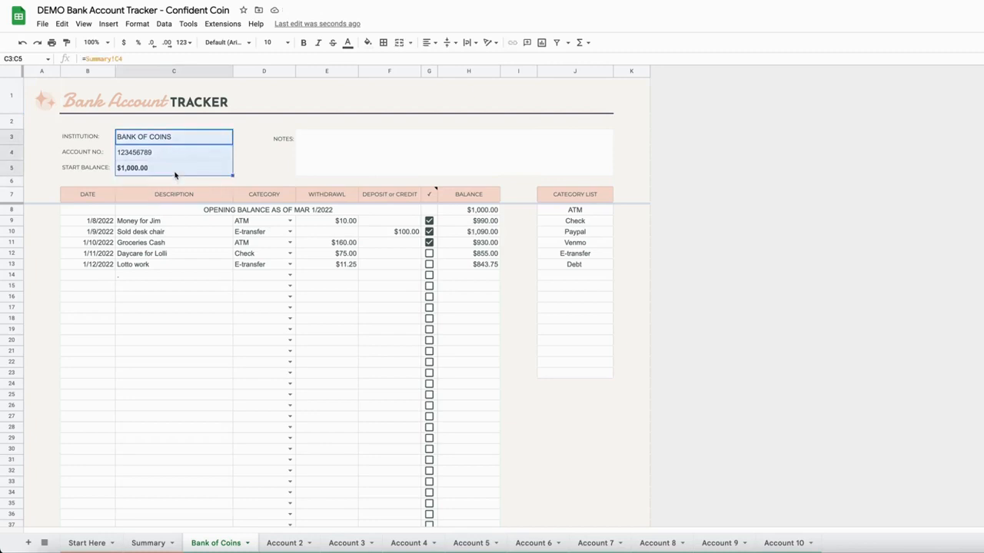
left_click(326, 142)
double_click(358, 151)
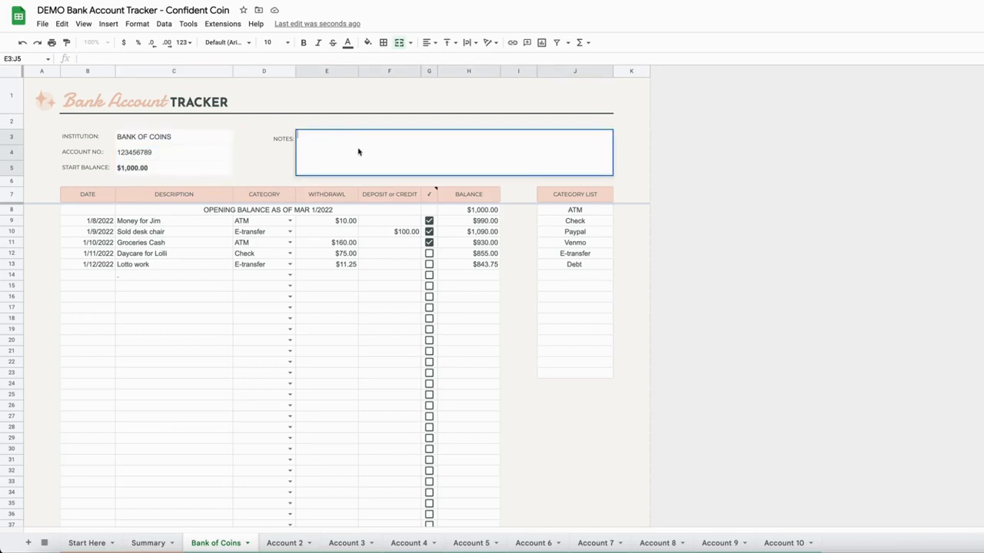
type("Due date")
key("ctrl+a")
key("BackSpace")
left_click(266, 172)
double_click(336, 146)
left_click(266, 172)
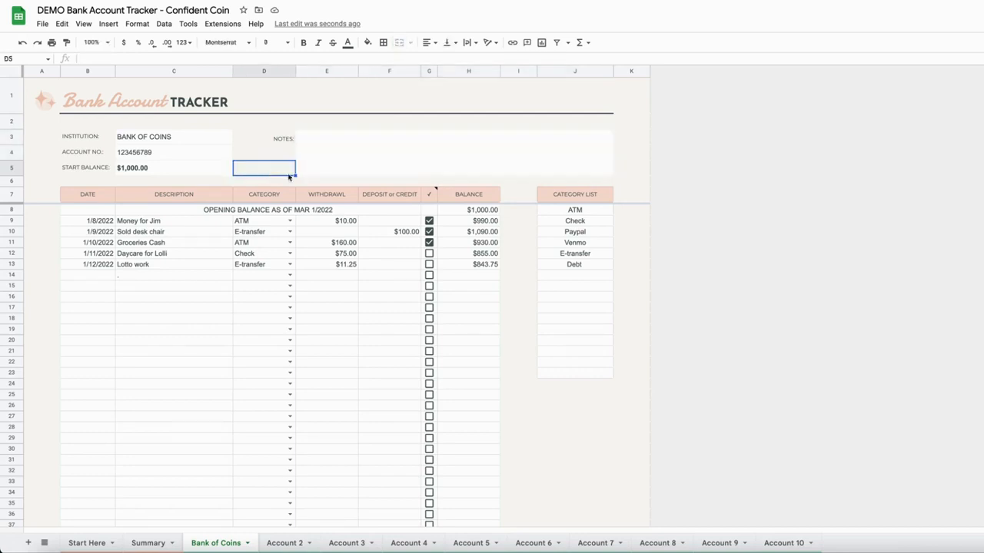
- Clear all existing entries from the category list and enter two people's first names as the new categories in J8 and J9
left_click(582, 199)
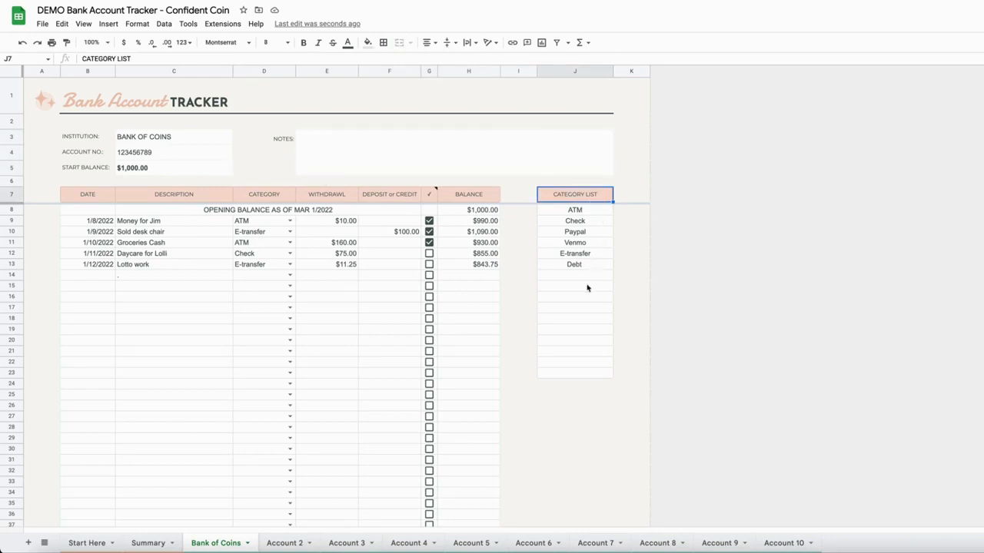
left_click_drag(594, 215, 592, 274)
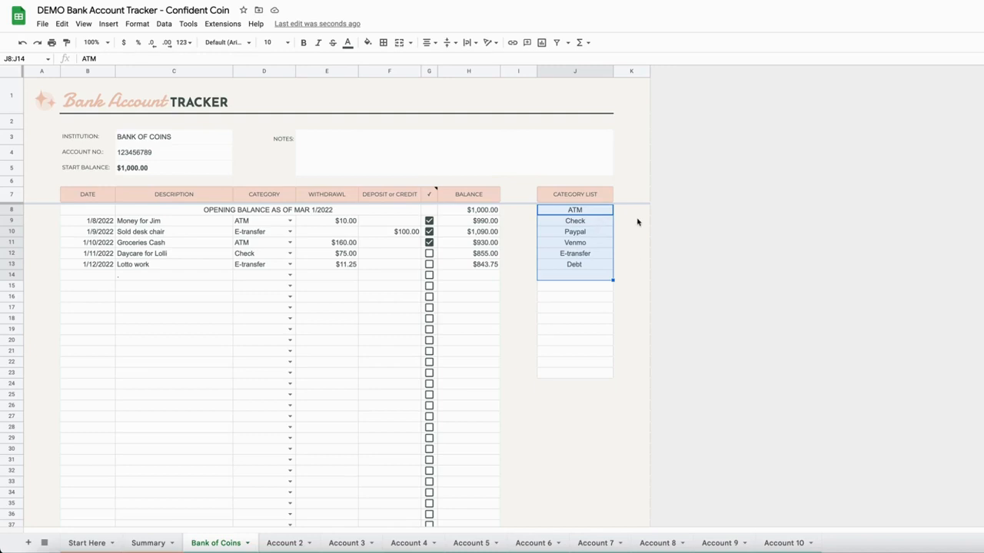
key("Delete")
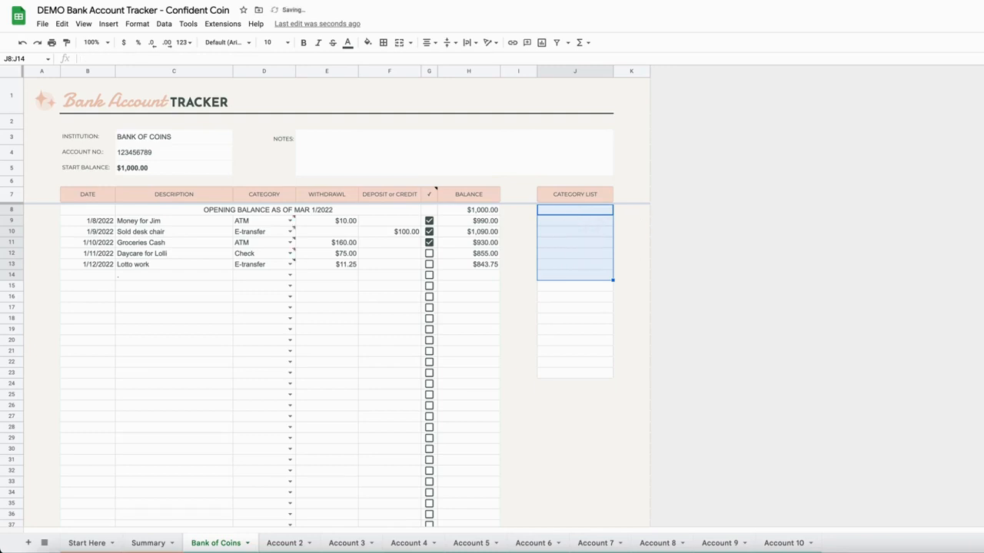
left_click(589, 210)
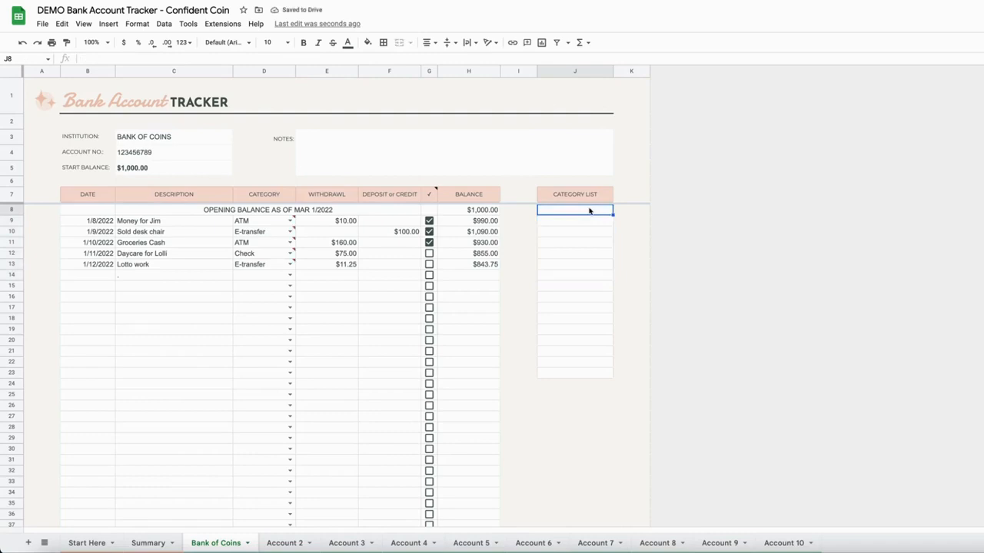
type("Ashley")
key("Return")
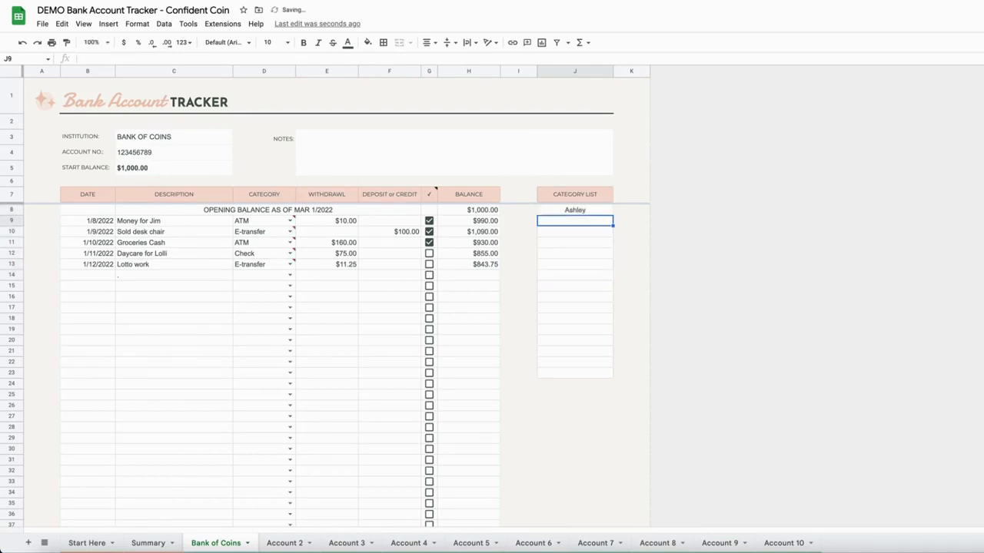
type("Frank")
key("Return")
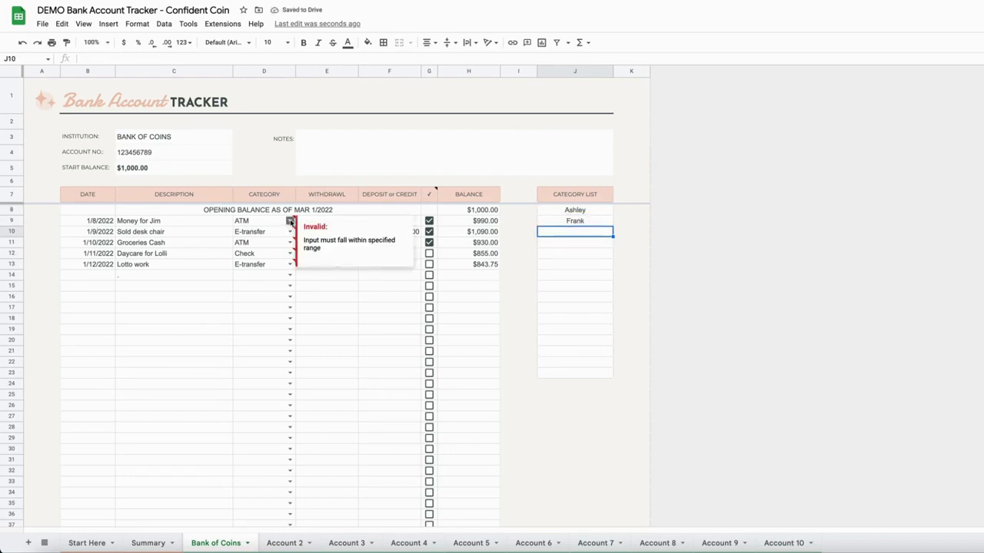
- Set the category of the 1/8/2022 transaction to the first listed name and the Sold desk chair transaction to the second
left_click(290, 222)
left_click(255, 233)
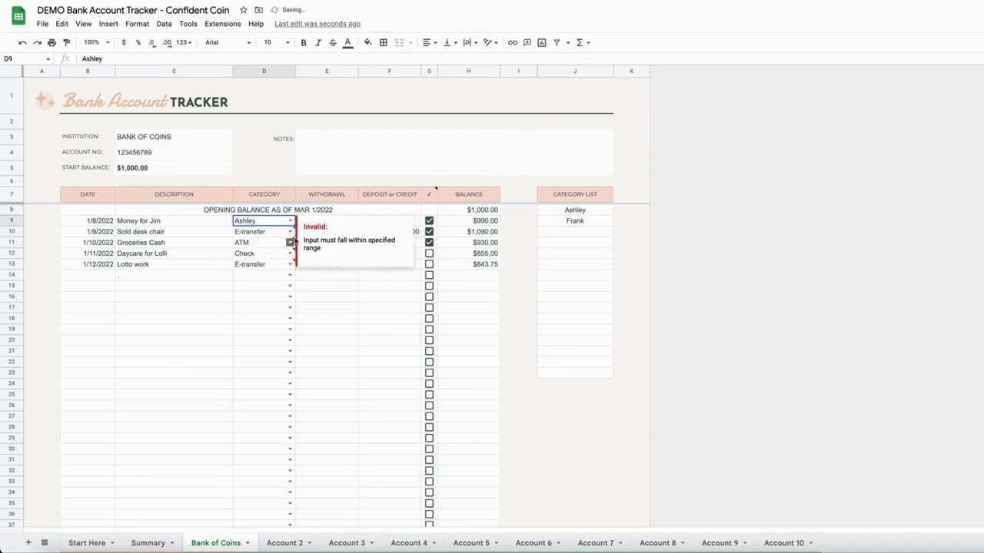
left_click(290, 232)
left_click(262, 259)
- Clear the categories in D11:D14 and assign the first listed name to the Groceries Cash transaction
left_click_drag(262, 243, 259, 272)
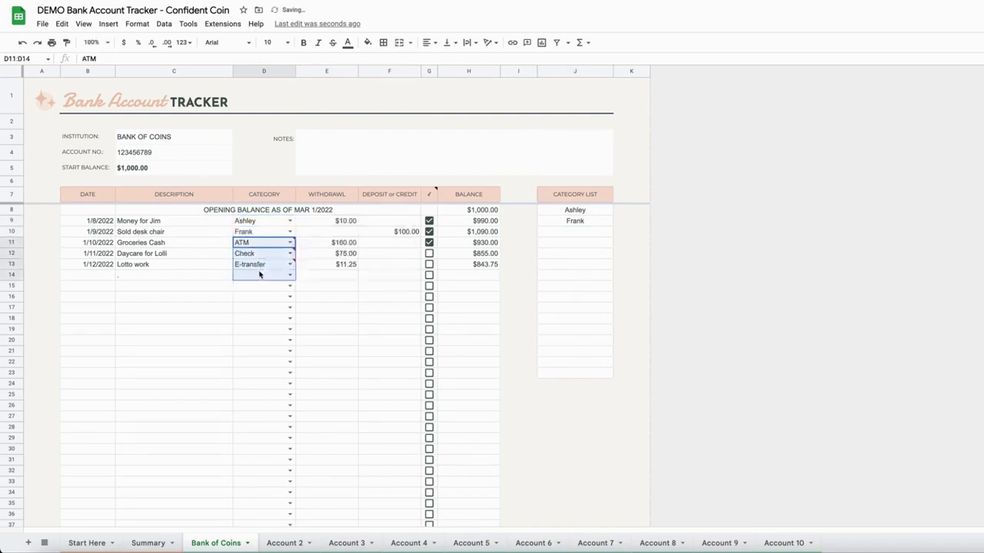
key("Delete")
left_click(292, 243)
left_click(262, 257)
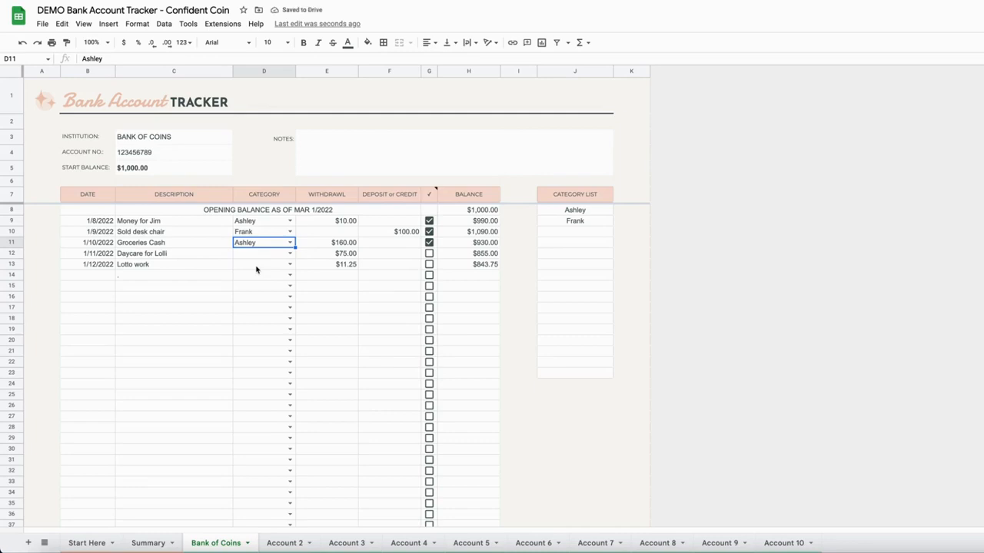
- Change the date of the first transaction in row 9 to 1/7/2022 using the calendar picker
left_click(102, 223)
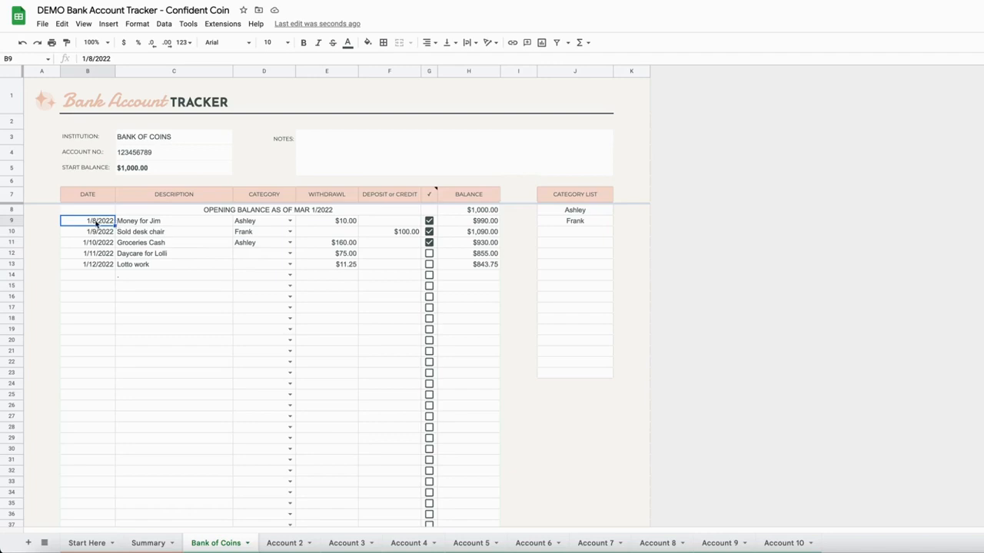
double_click(80, 221)
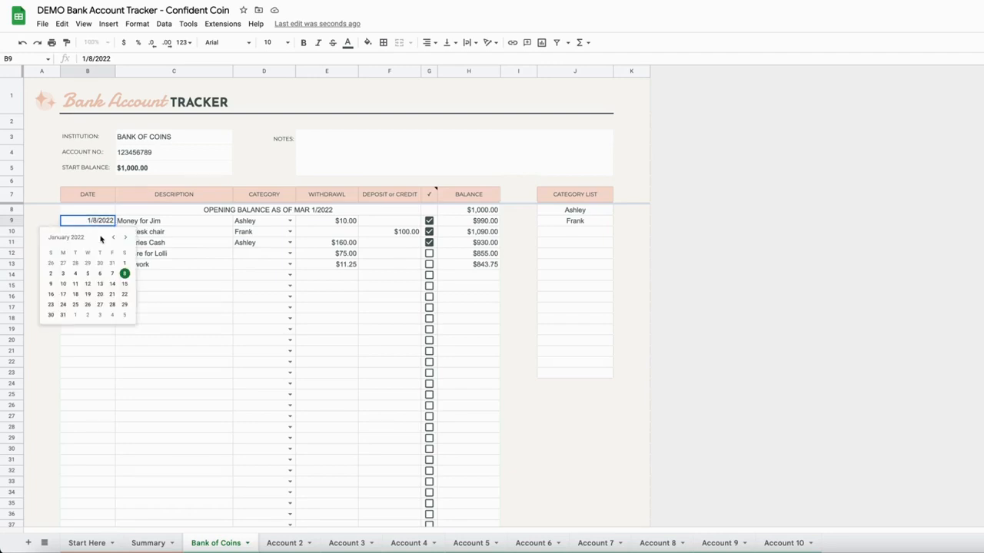
left_click(111, 274)
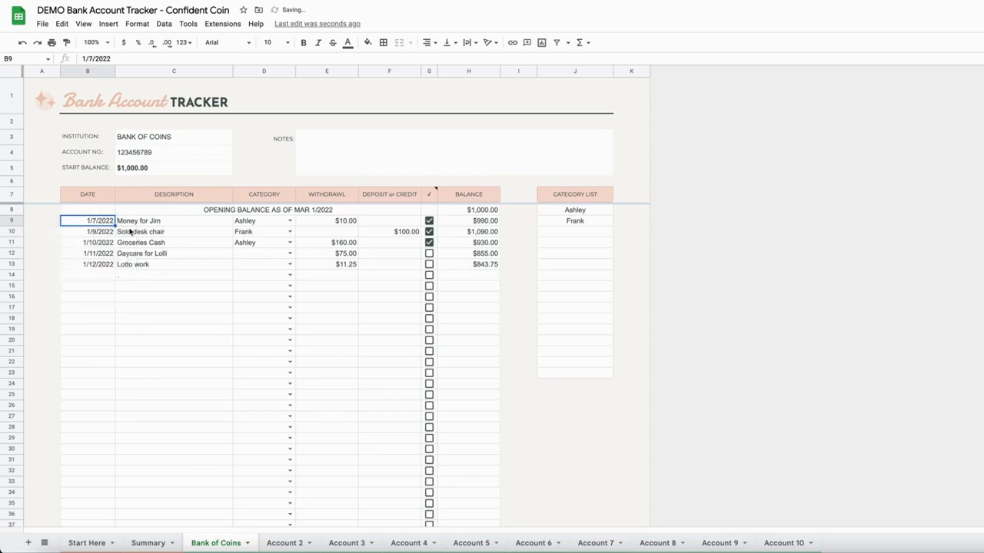
- Review the description, category and withdrawal cells of the row 9 transaction and the deposit cell of row 10
left_click(160, 223)
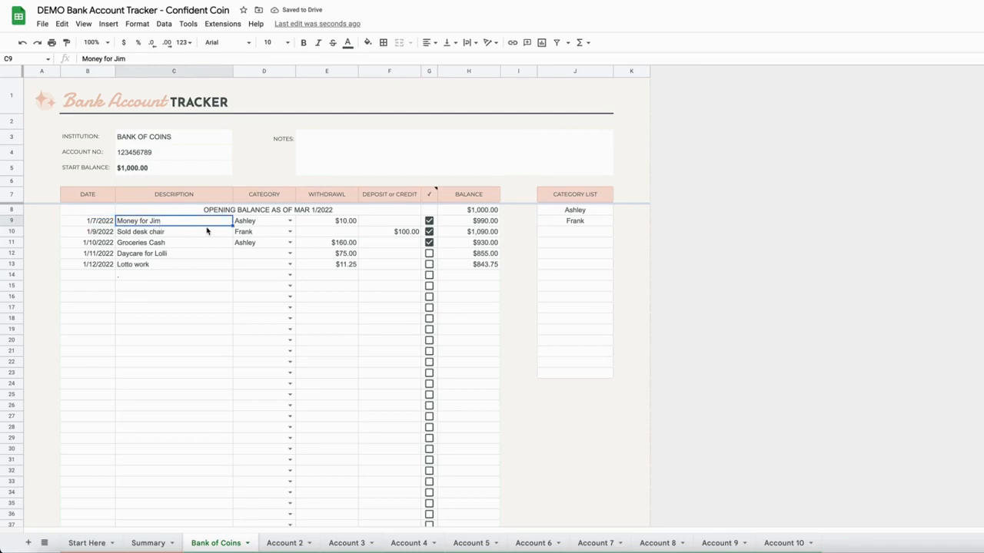
left_click(290, 220)
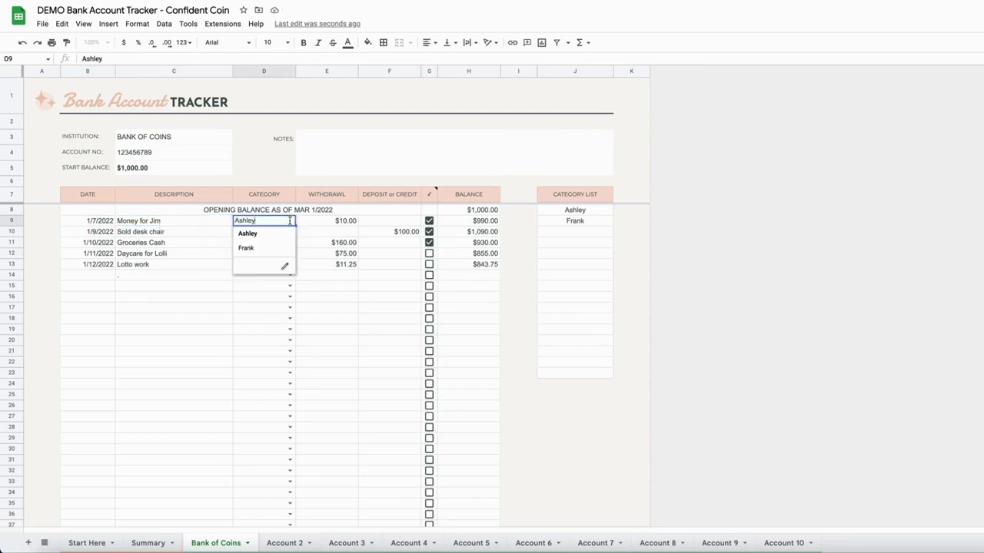
left_click(335, 222)
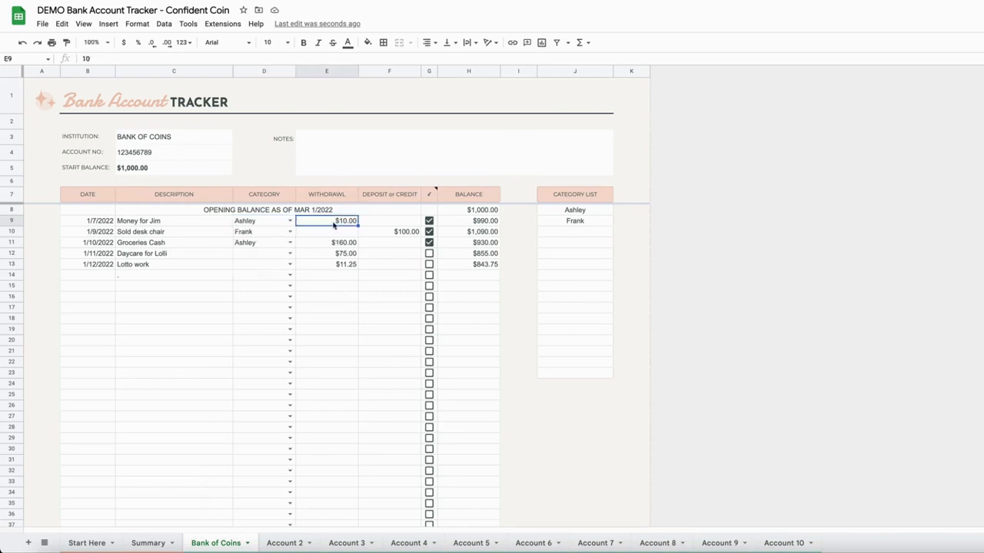
left_click(387, 234)
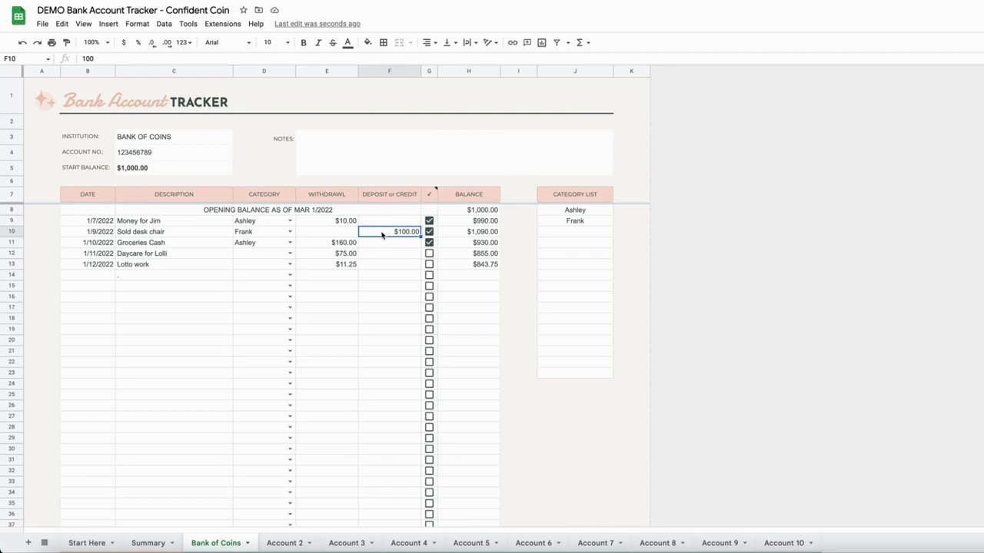
- Tick the check column for the five transactions in rows 9 to 13
left_click(429, 196)
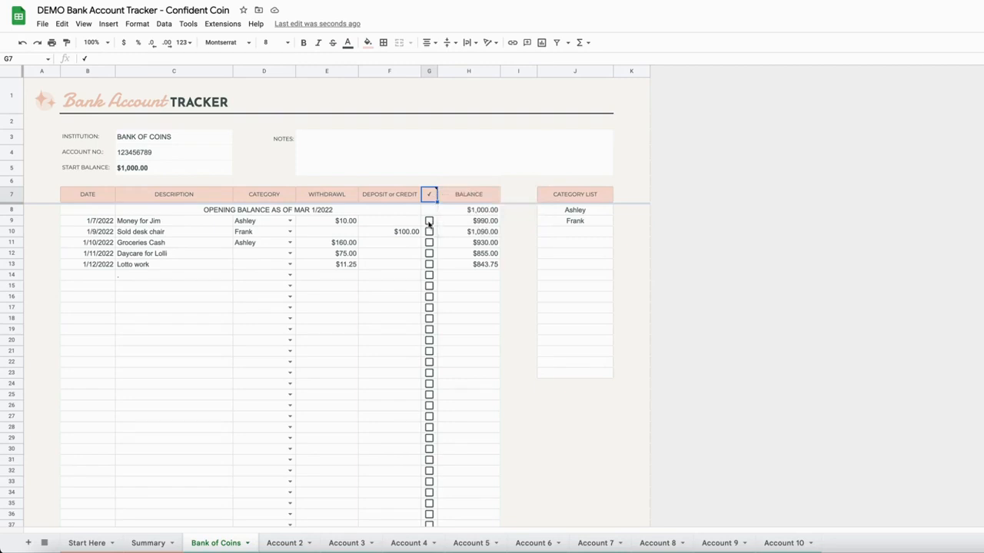
left_click(429, 222)
left_click(429, 231)
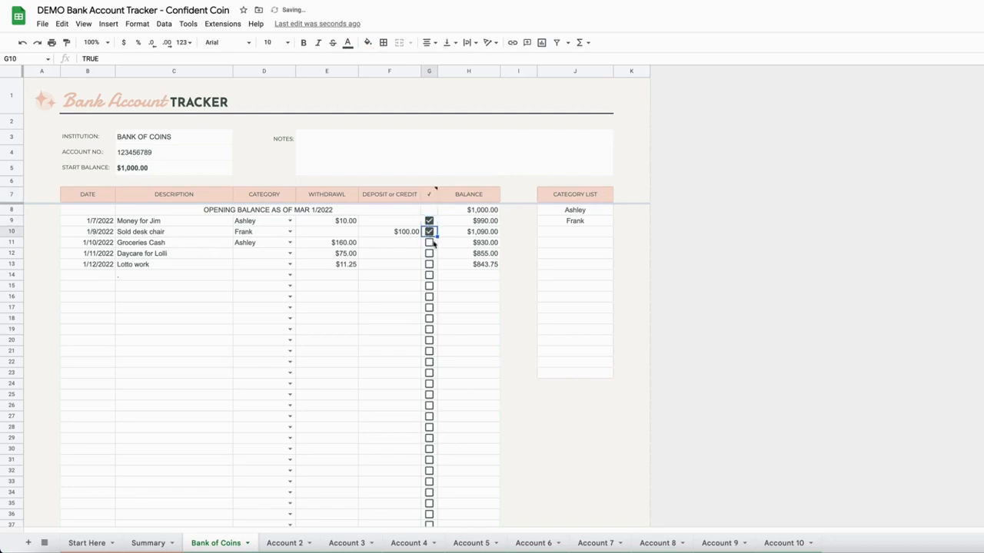
left_click(430, 243)
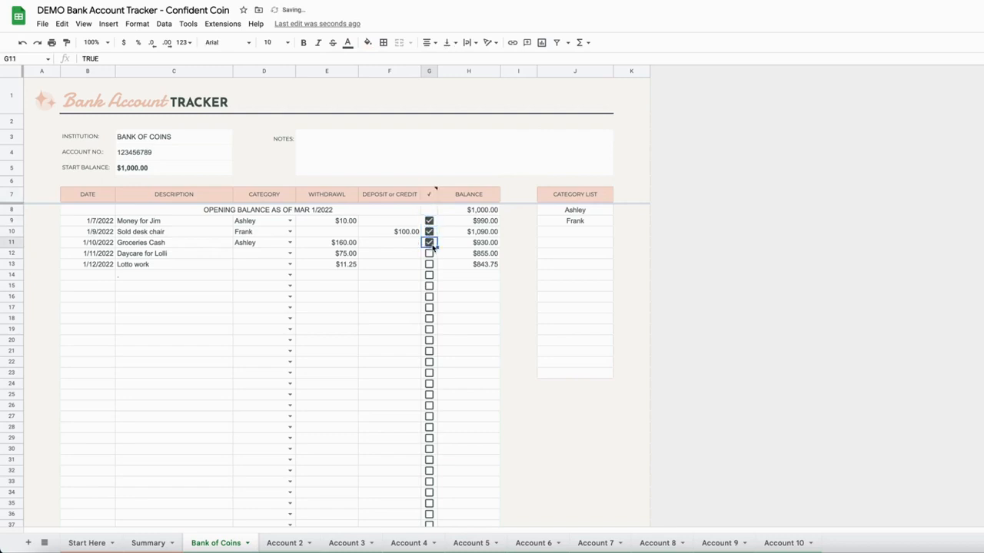
left_click(430, 254)
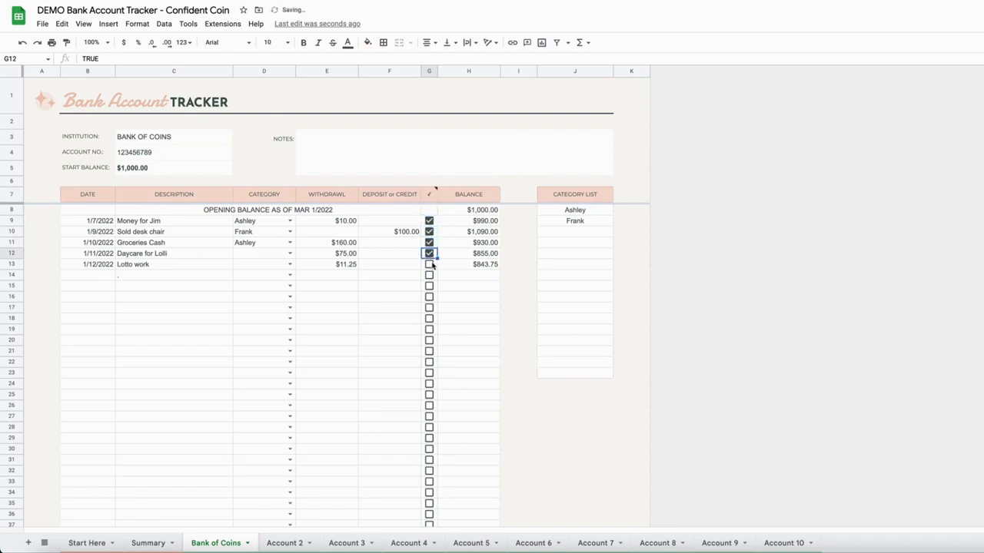
left_click(431, 264)
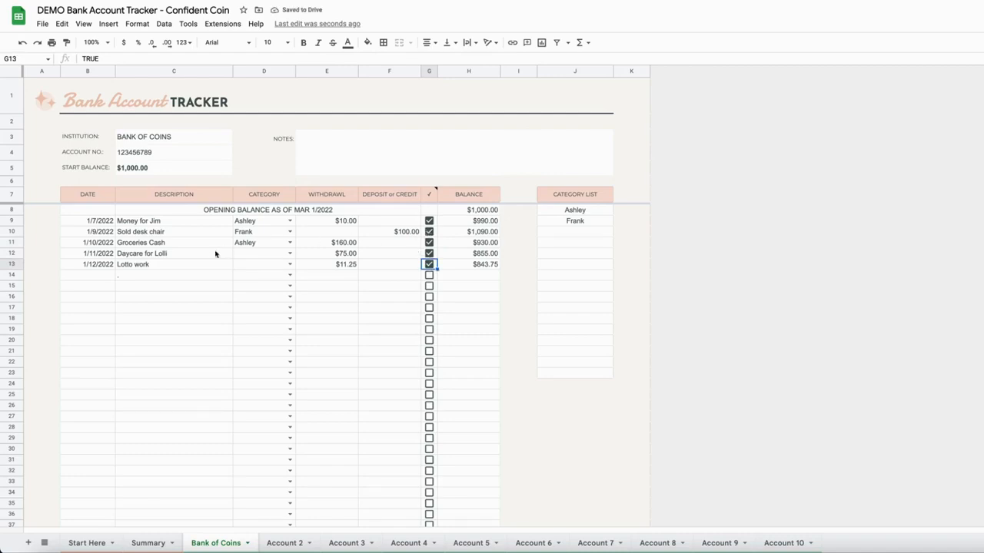
- Change the description of the 1/9/2022 transaction in row 10 to Cheque
left_click(158, 232)
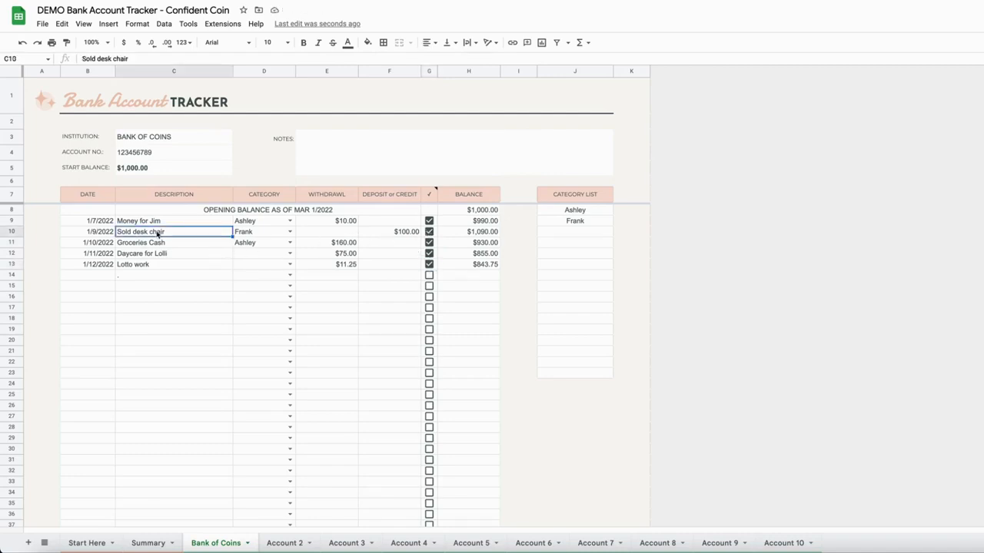
type("Check")
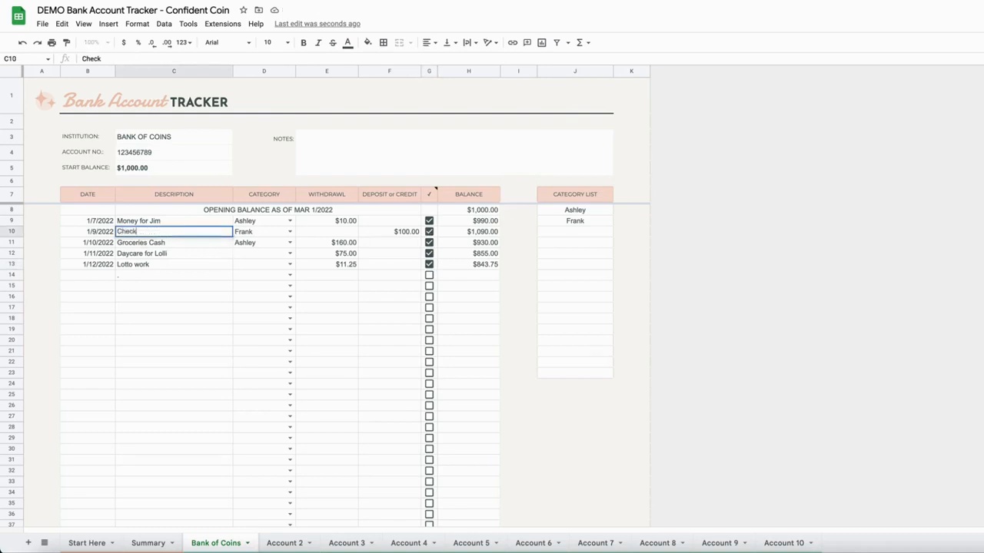
key("BackSpace")
key("BackSpace")
type("que")
key("Return")
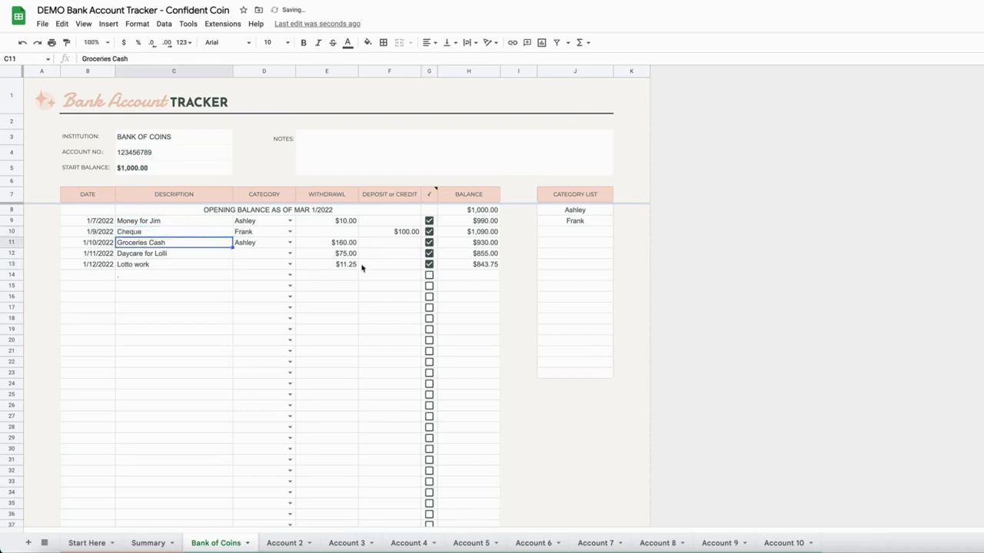
- Examine the Cheque transaction's deposit and checkbox, and the running balances and formulas in column H
left_click(400, 232)
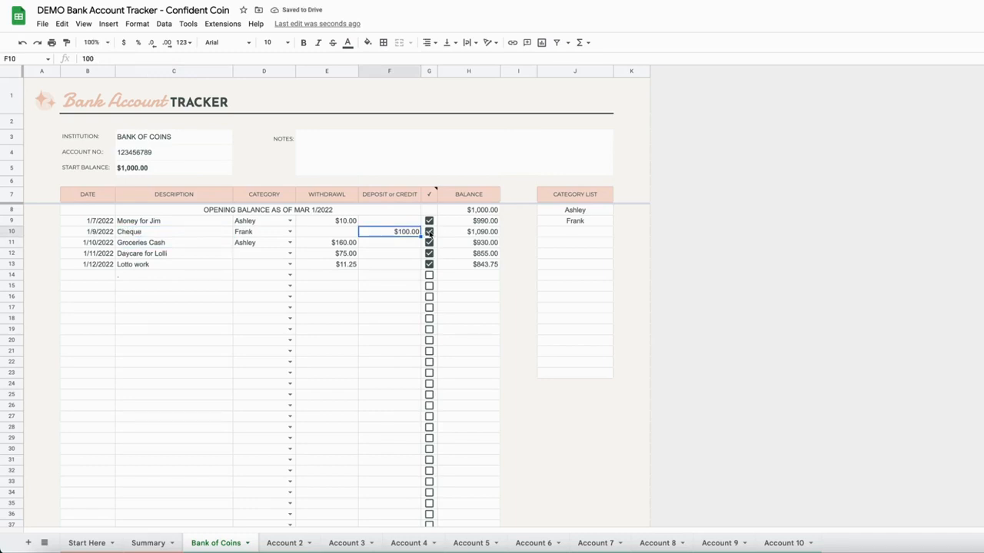
left_click(429, 232)
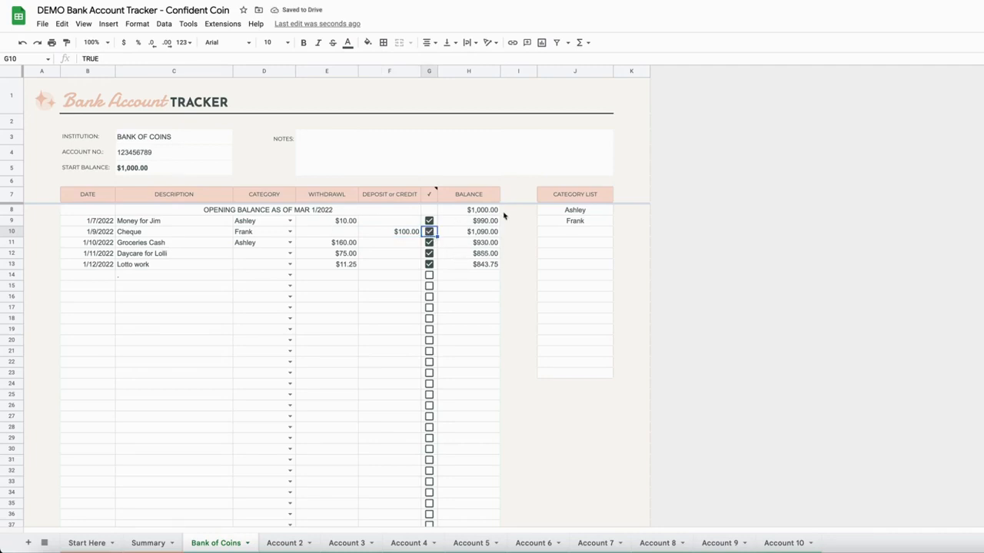
left_click_drag(480, 212, 481, 277)
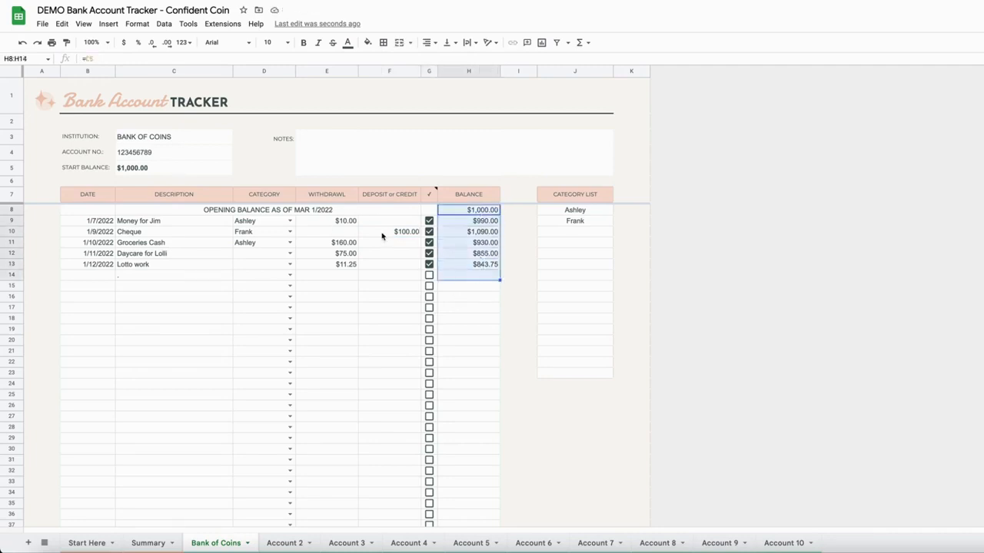
left_click(483, 254)
scroll(481, 269, "down", 1)
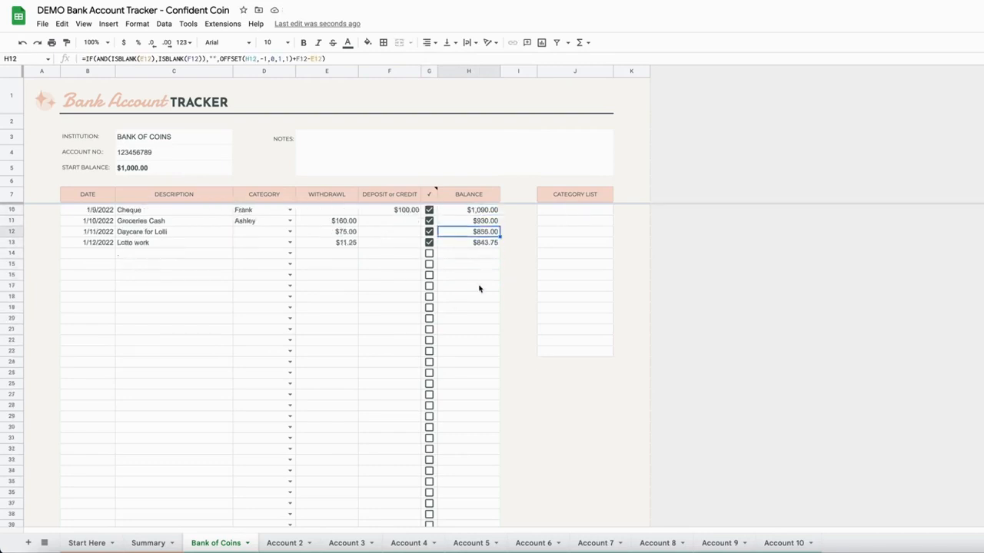
left_click(481, 298)
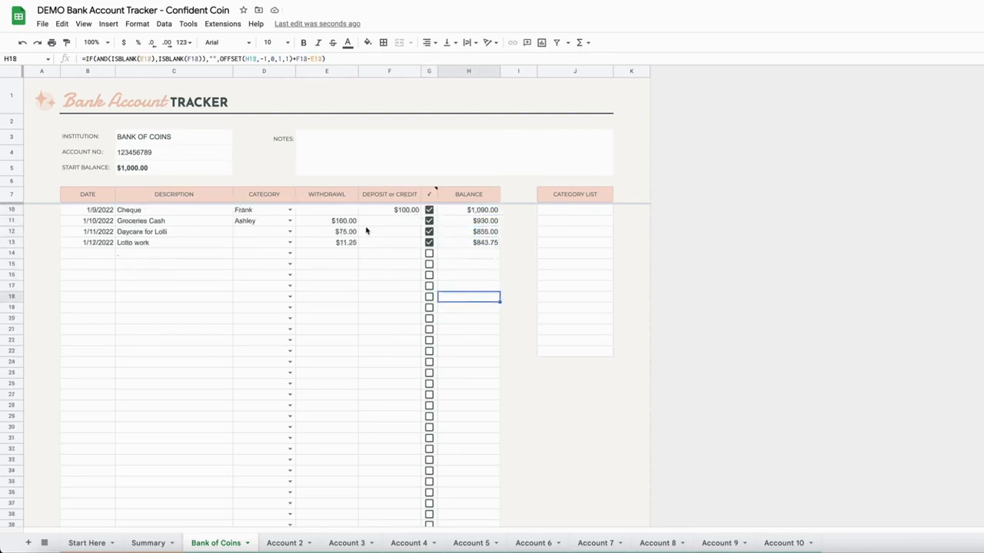
- Start a new transaction in row 14 with the date 1/12/2022 and the description Cheque from Bank
left_click(110, 253)
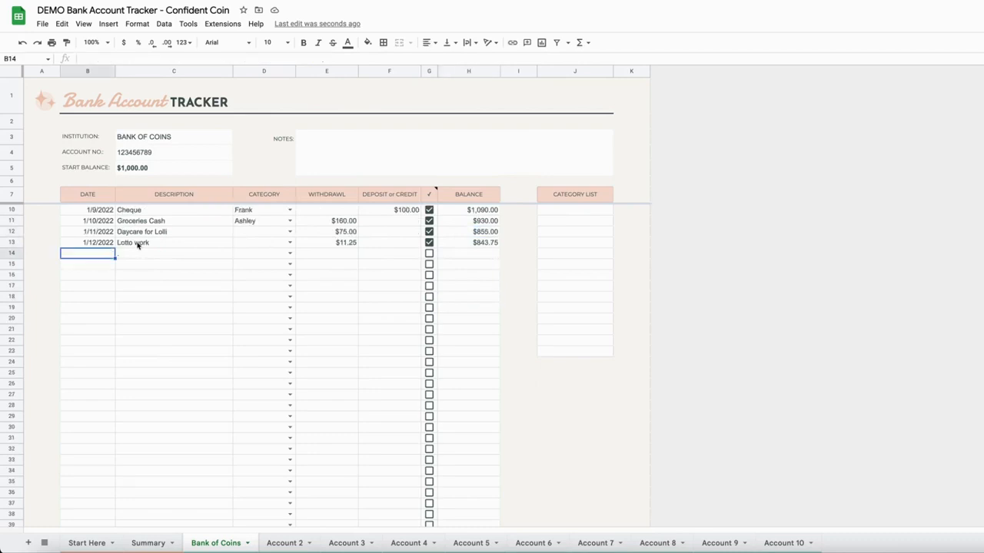
double_click(93, 254)
type("1/12/2022")
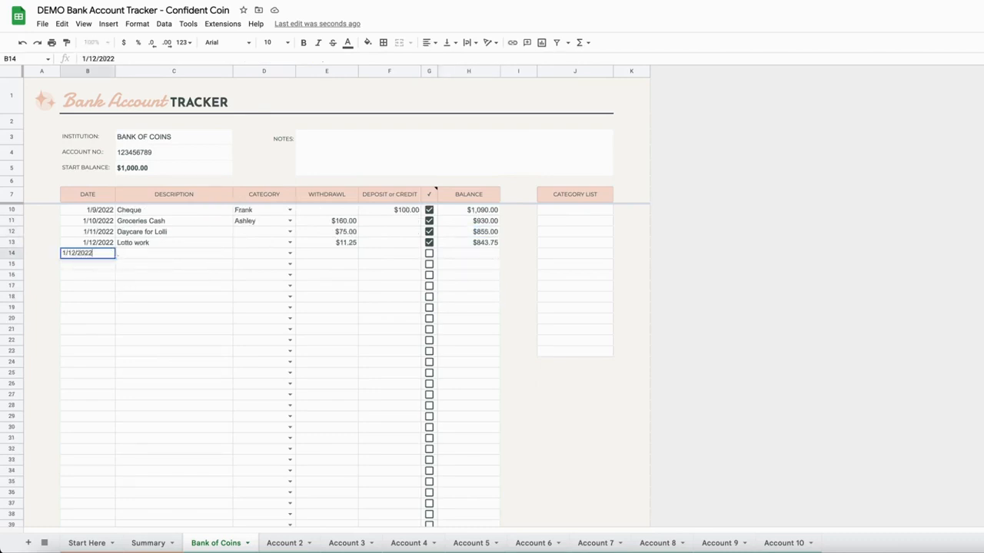
key("Return")
left_click(154, 255)
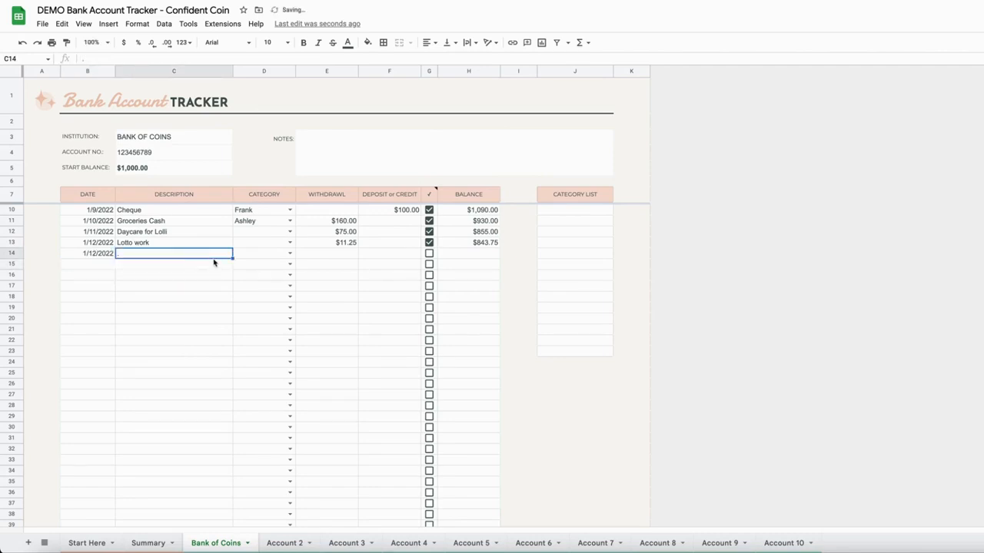
type("Cheq")
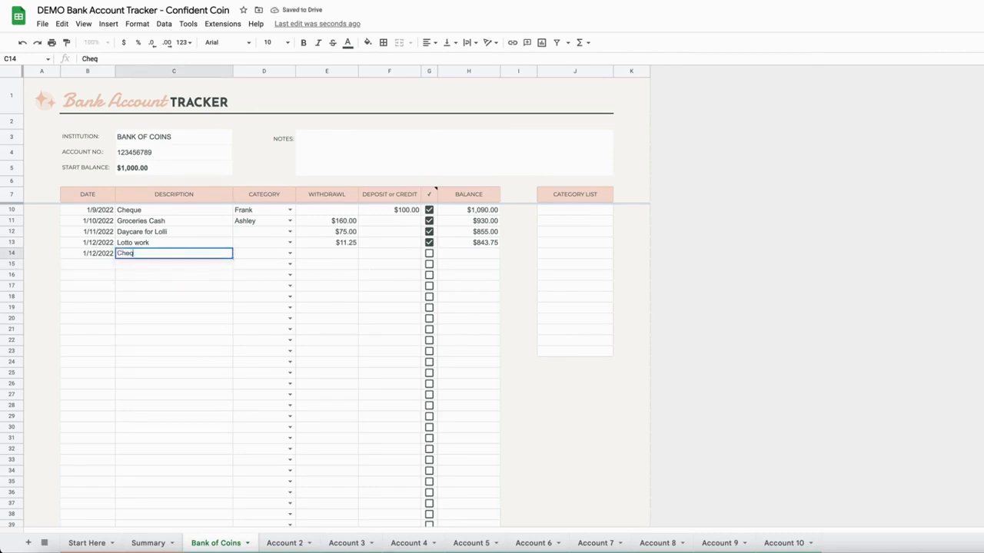
type("ue from Bank")
key("Return")
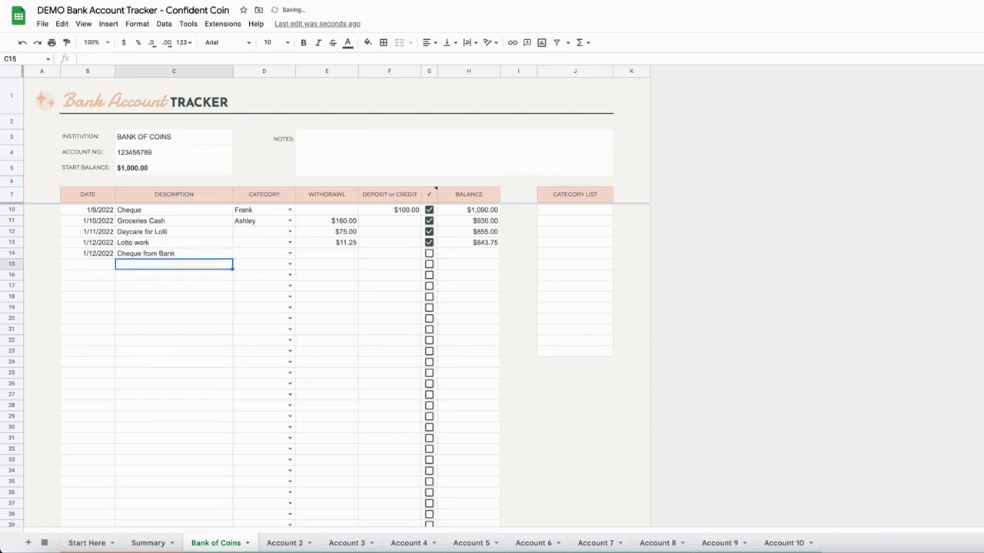
- Assign the first listed category to the Cheque from Bank transaction, enter a deposit of 1000 and check its balance
left_click(291, 256)
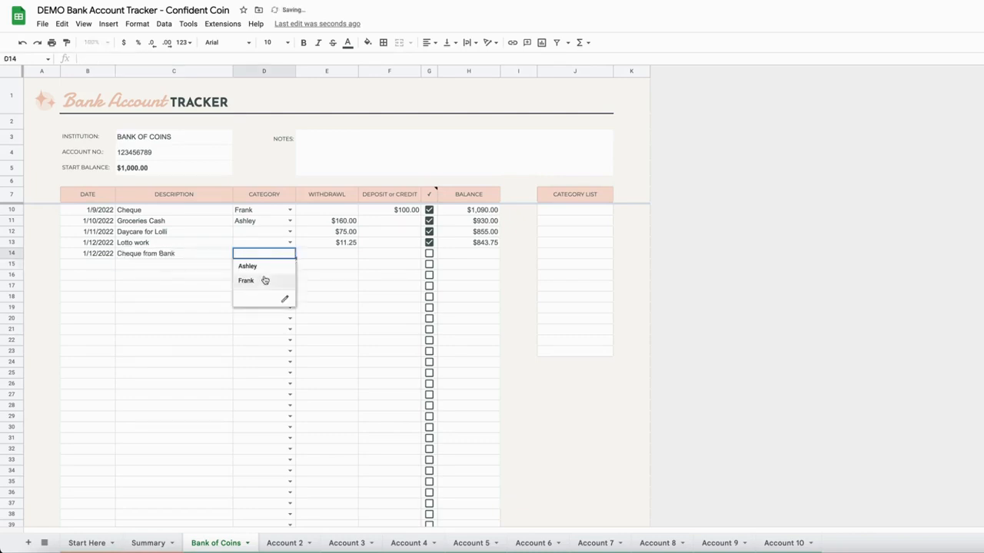
left_click(274, 267)
key("Tab")
key("Tab")
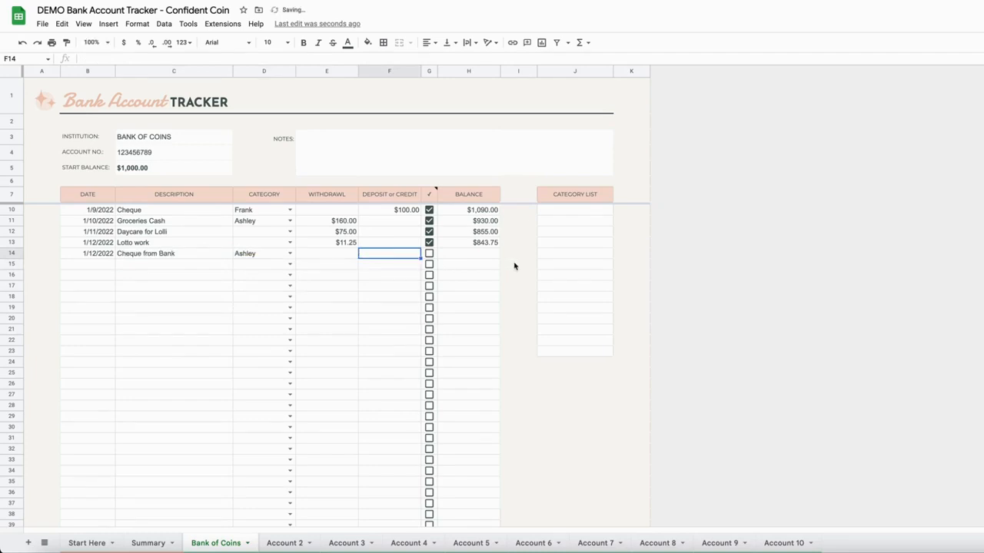
type("1000")
key("Return")
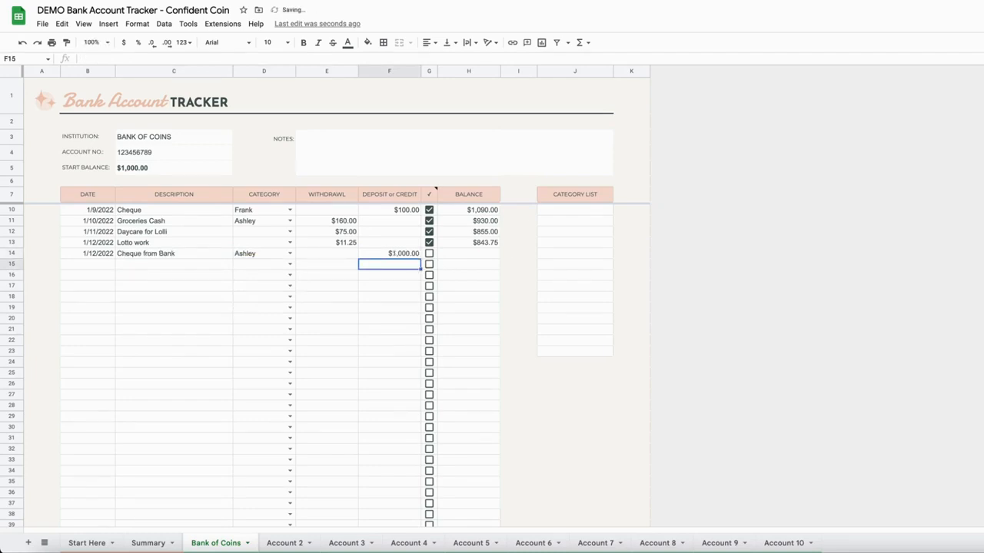
left_click(465, 256)
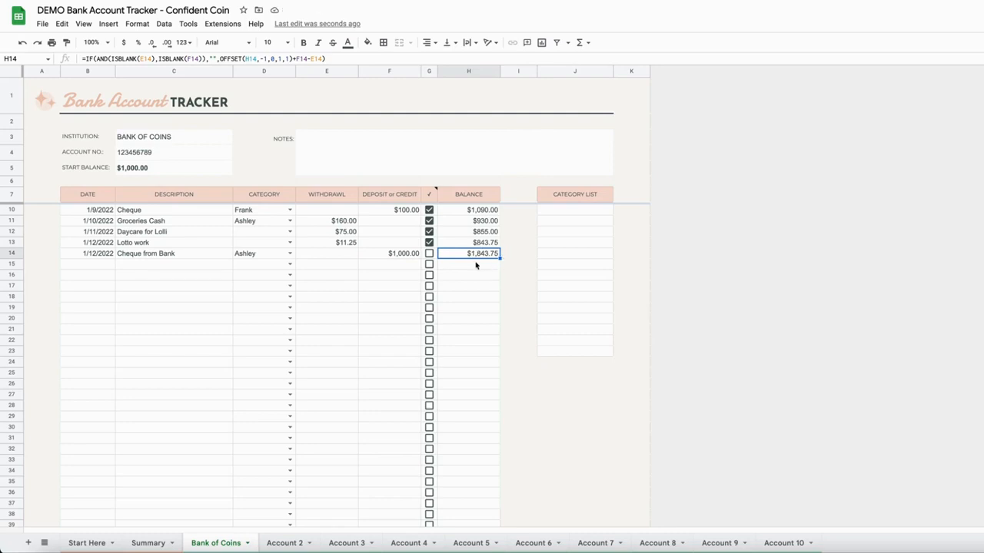
- Enter a withdrawal of 25 in row 15 and a deposit of 25 in row 16
left_click(338, 269)
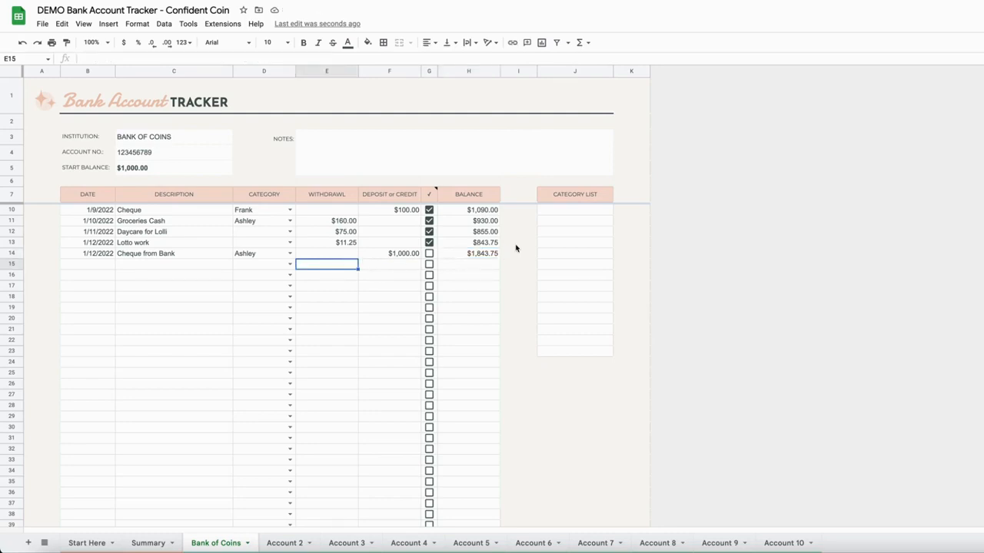
left_click_drag(69, 268, 266, 323)
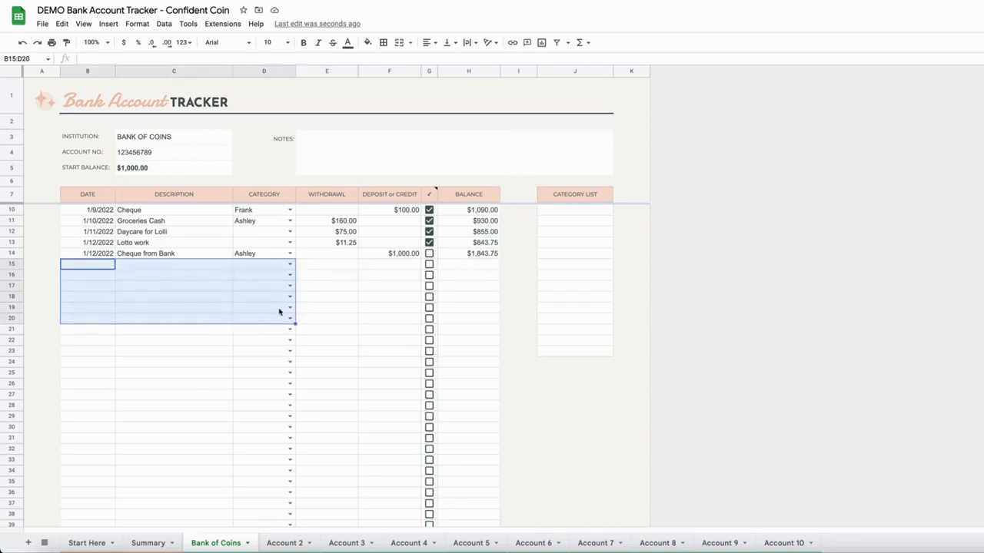
left_click(338, 268)
type("25")
key("Return")
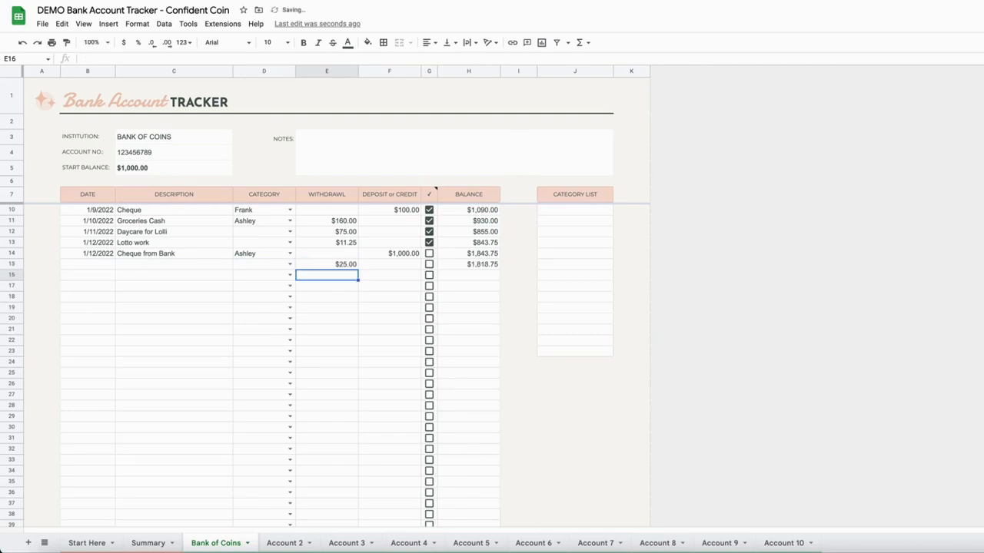
key("Right")
type("25")
key("Return")
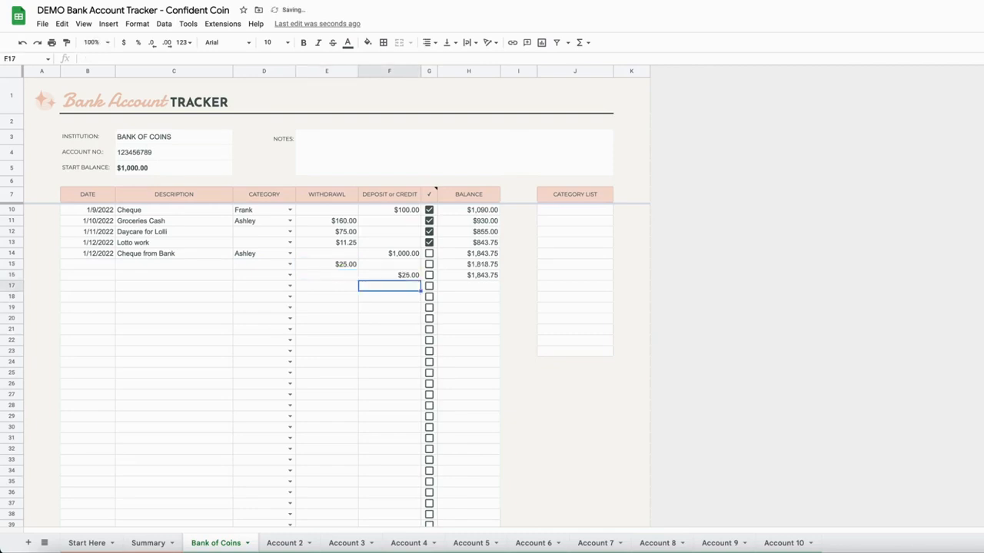
- Enter a withdrawal of 2000 in row 17
key("Left")
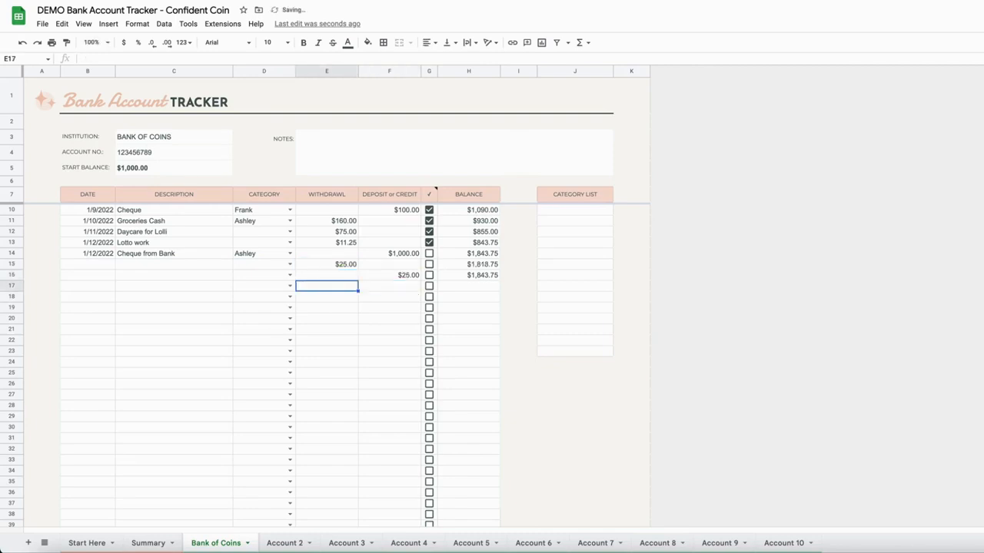
type("2000")
key("Return")
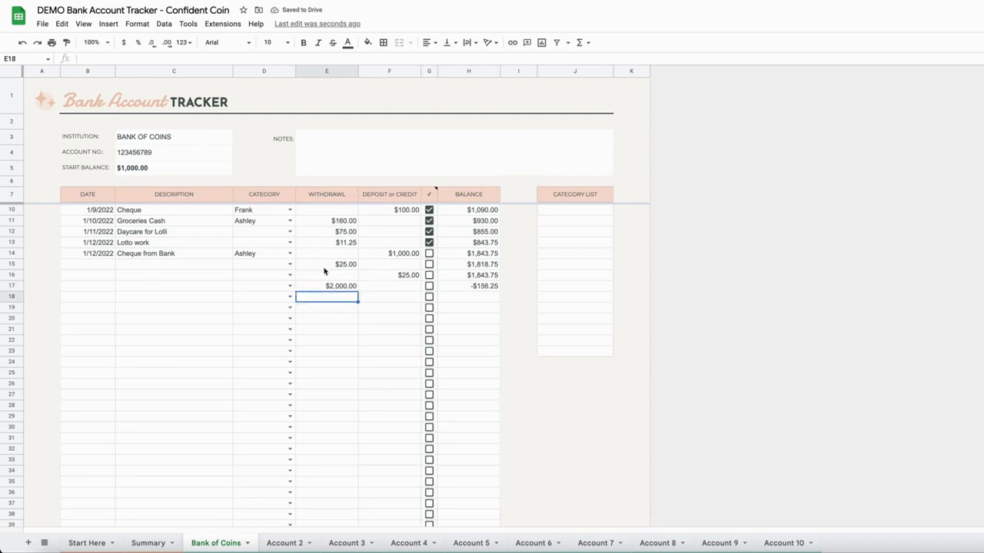
left_click(214, 309)
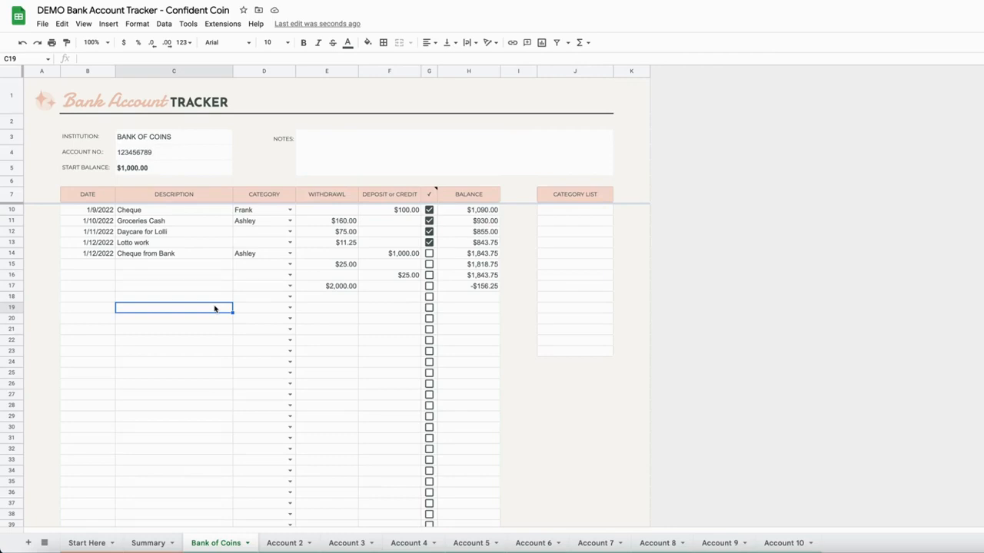
left_click(93, 211)
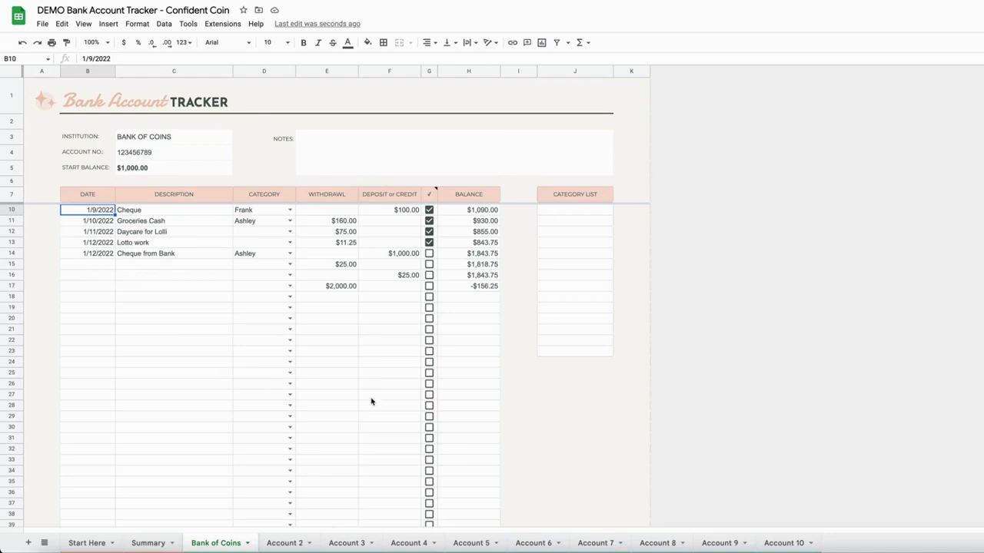
scroll(455, 375, "up", 1)
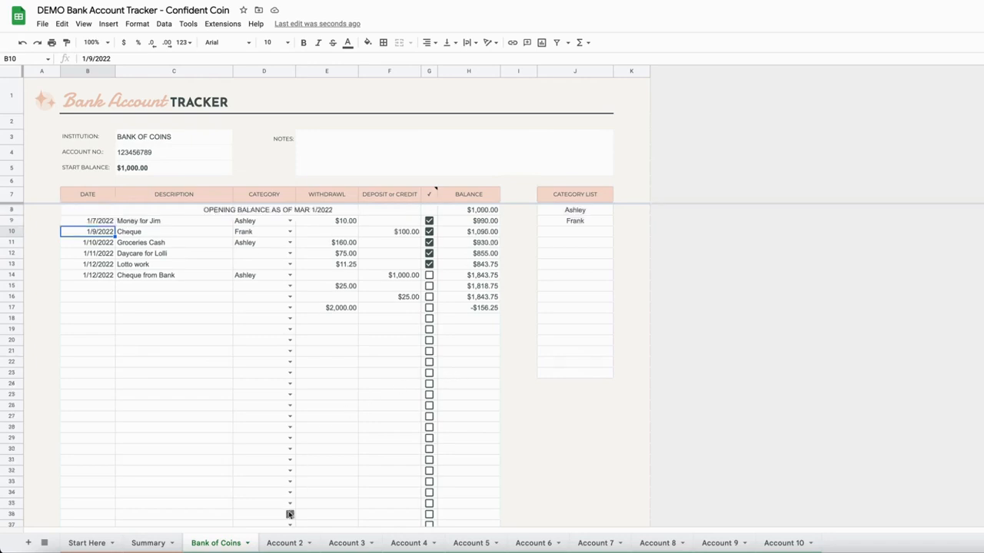
- Look through the account sheets from Account 2 to Account 10, then review the account balances and unused rows on the Summary sheet
left_click(283, 544)
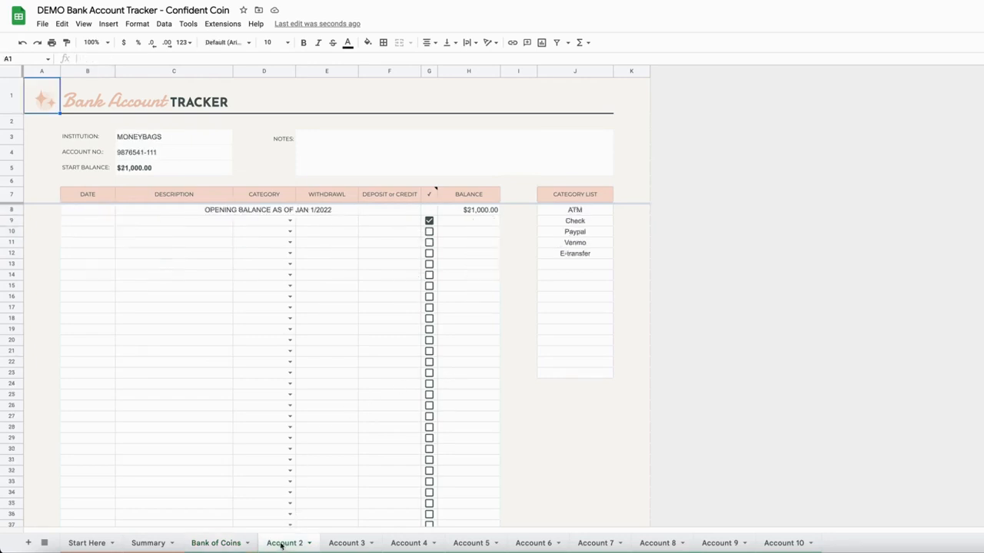
left_click(343, 544)
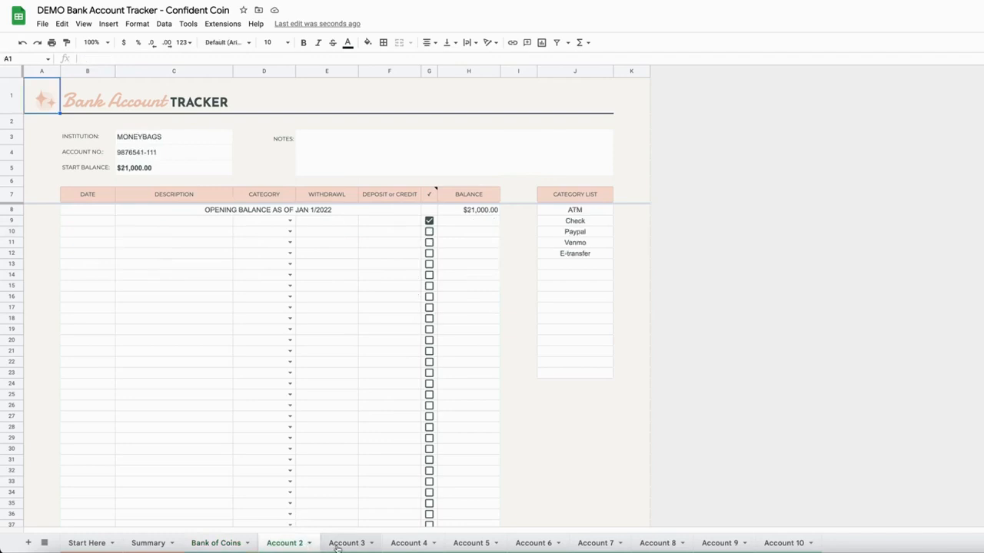
left_click(419, 544)
left_click(480, 544)
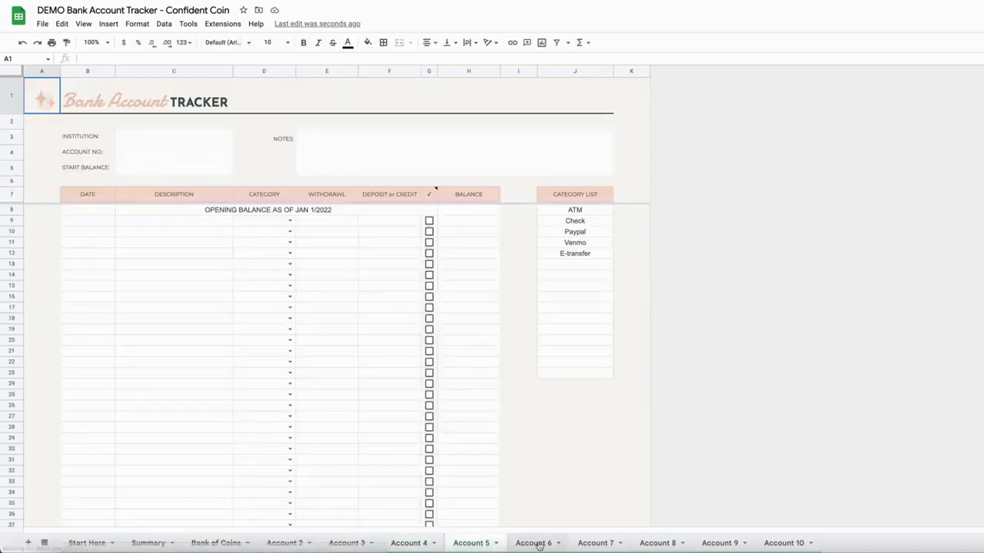
left_click(774, 543)
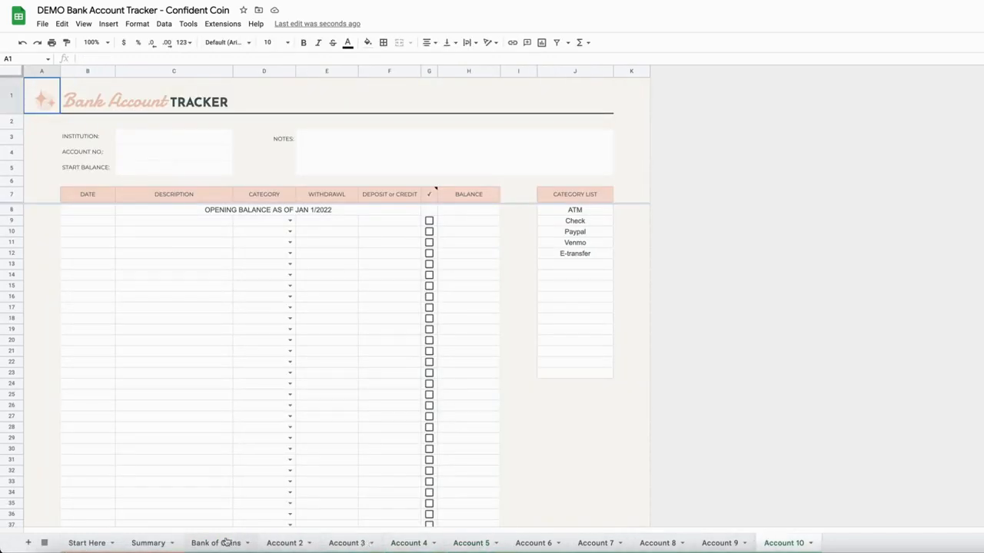
left_click(148, 544)
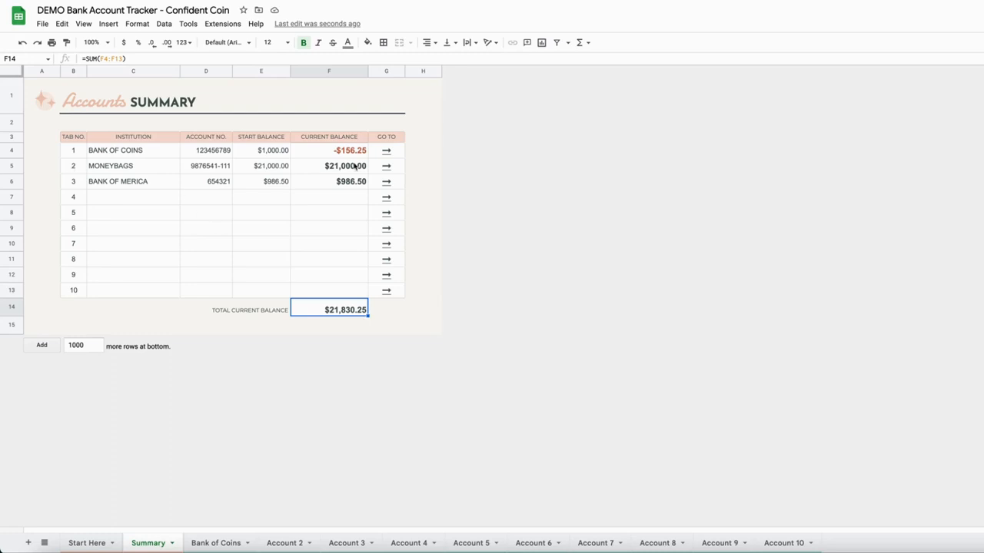
left_click(85, 216)
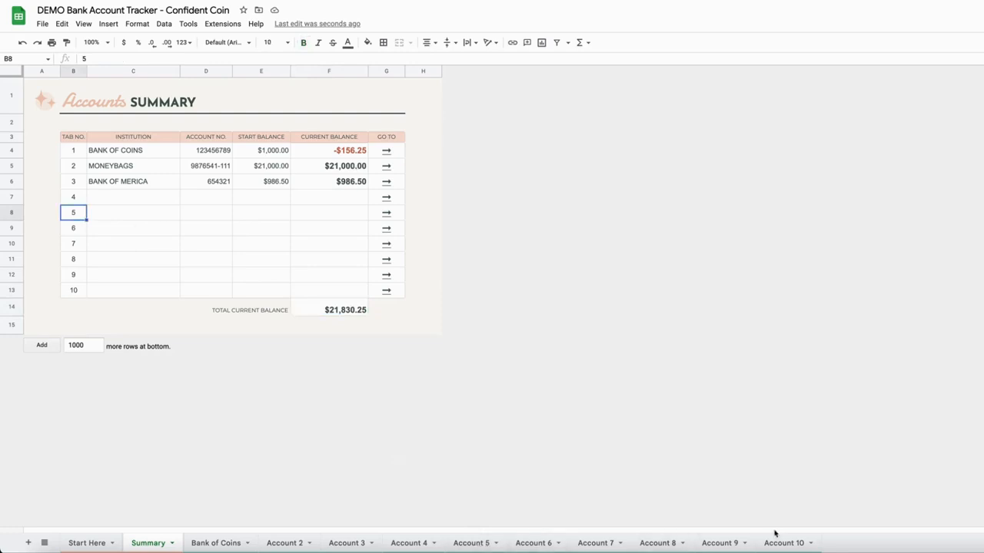
- Hide the unused Account 4 sheet
right_click(409, 543)
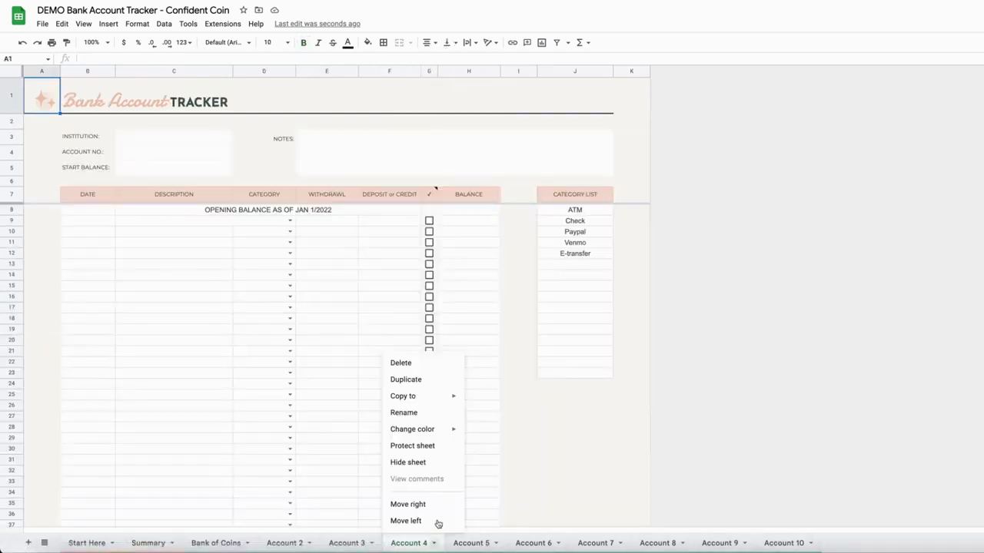
left_click(425, 464)
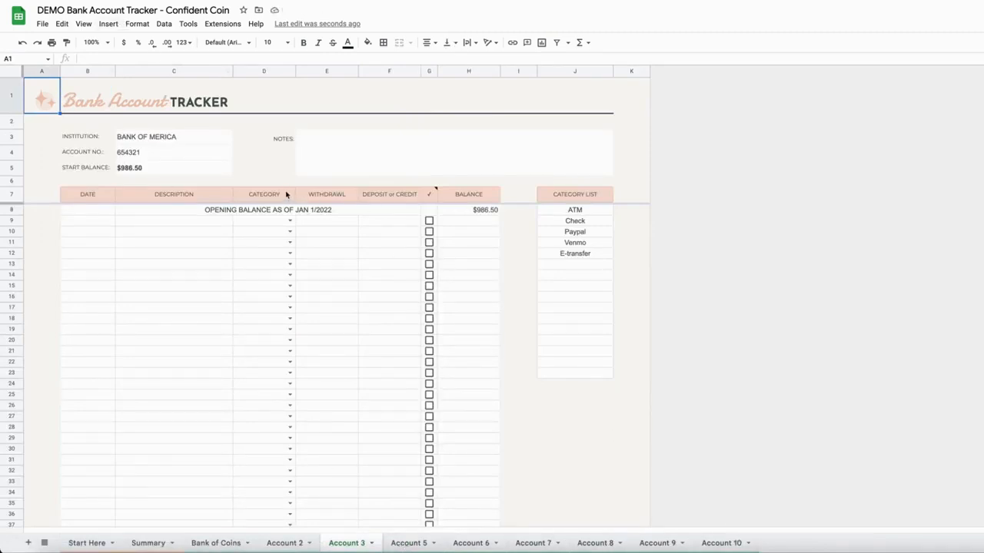
- Unhide the Account 4 sheet and return to the Bank of Coins sheet
left_click(85, 25)
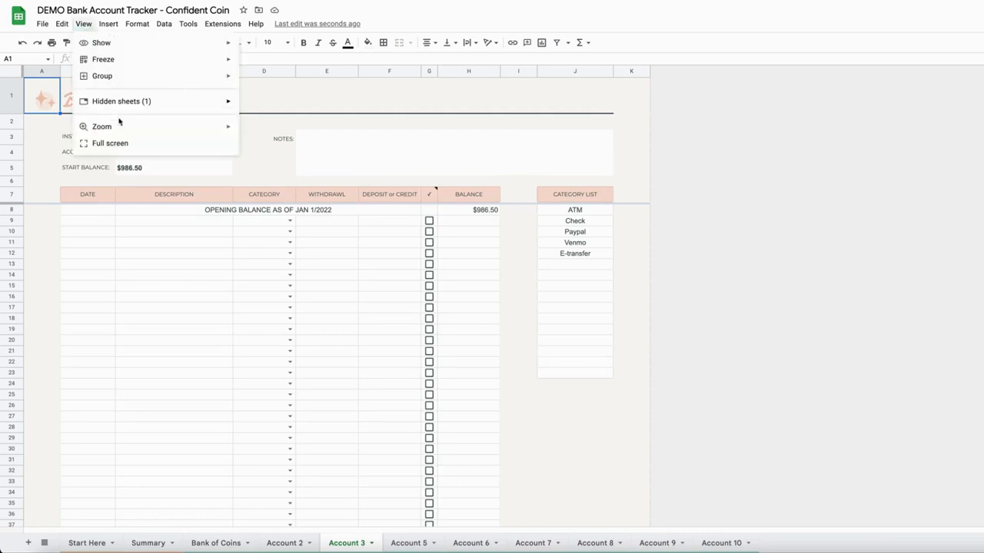
mouse_move(125, 101)
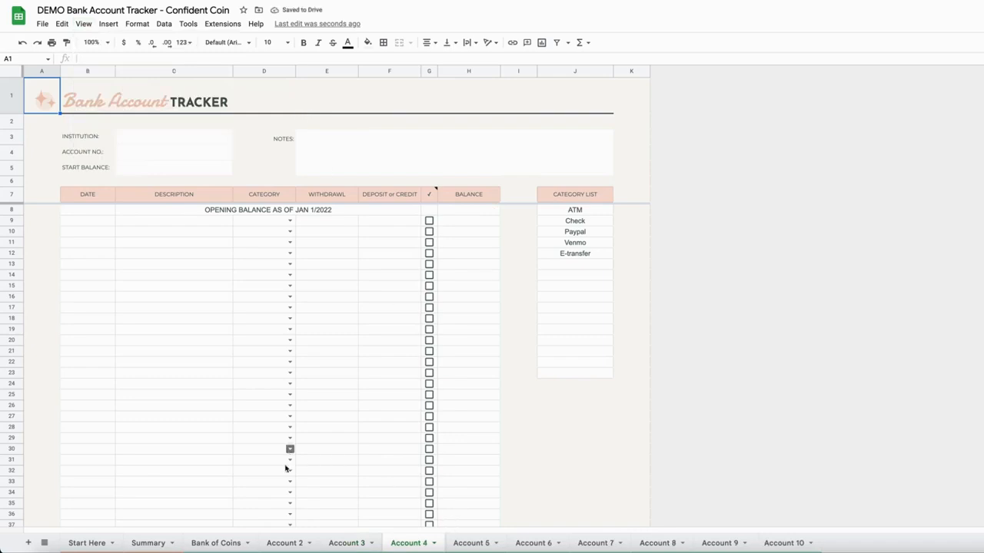
left_click(227, 543)
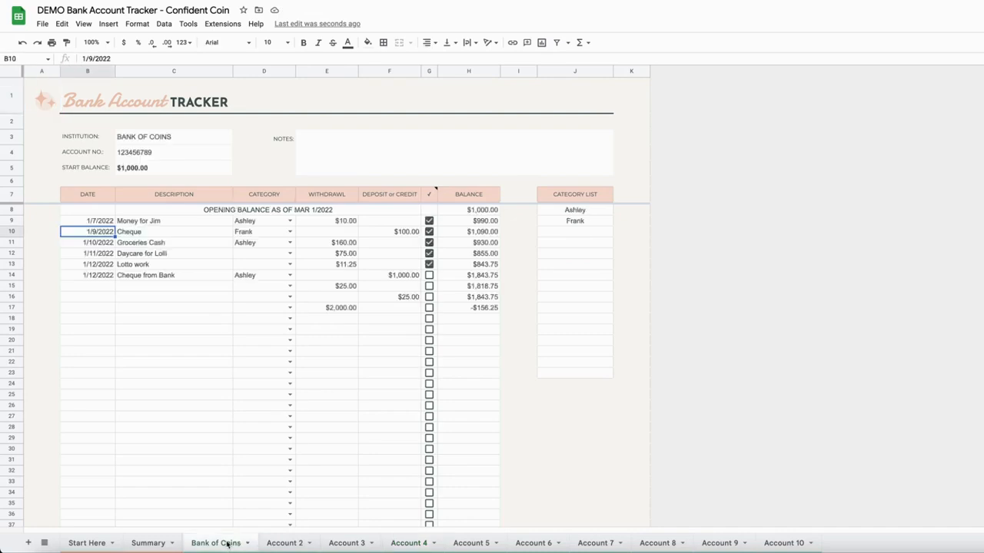